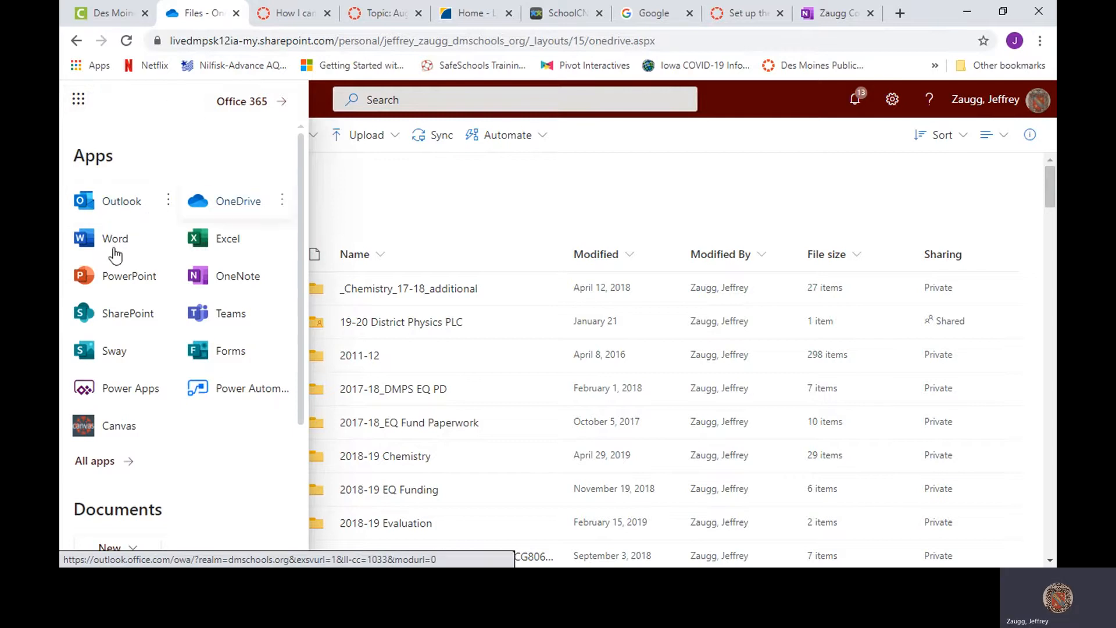
- Open the Bookings app from the full list of Office 365 apps
scroll(199, 302, down, 2)
scroll(199, 306, down, 2)
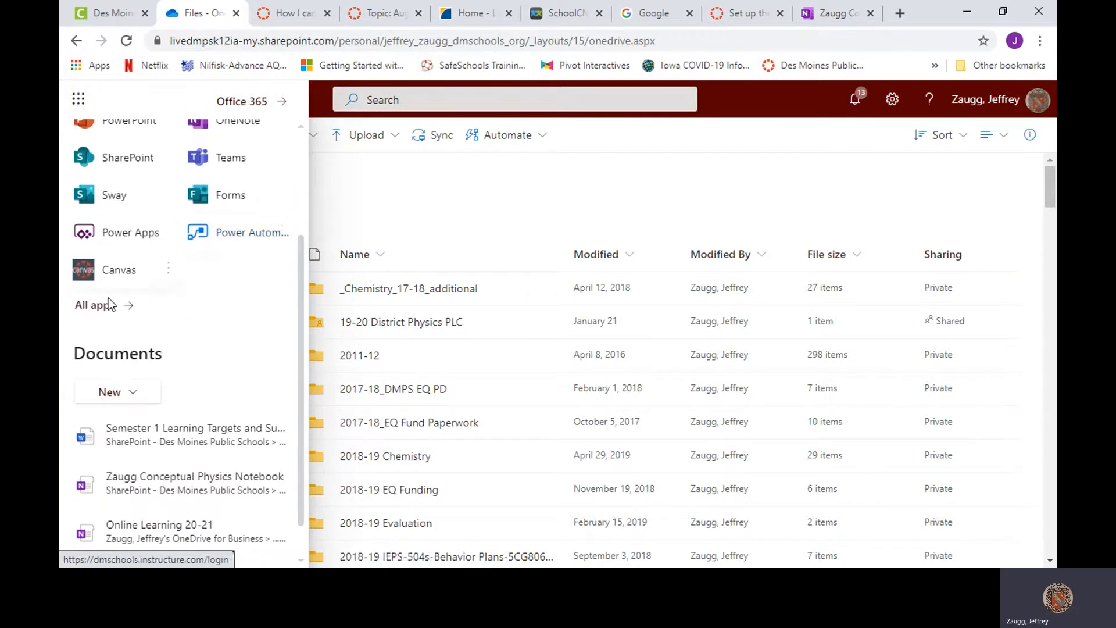
click(98, 314)
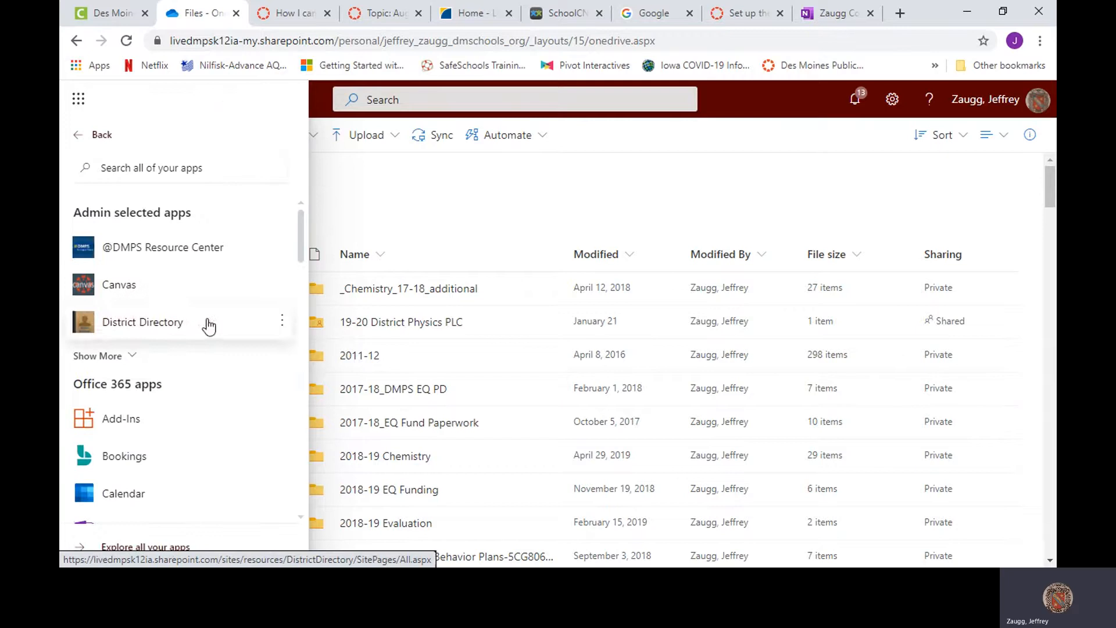
scroll(207, 326, down, 3)
click(114, 301)
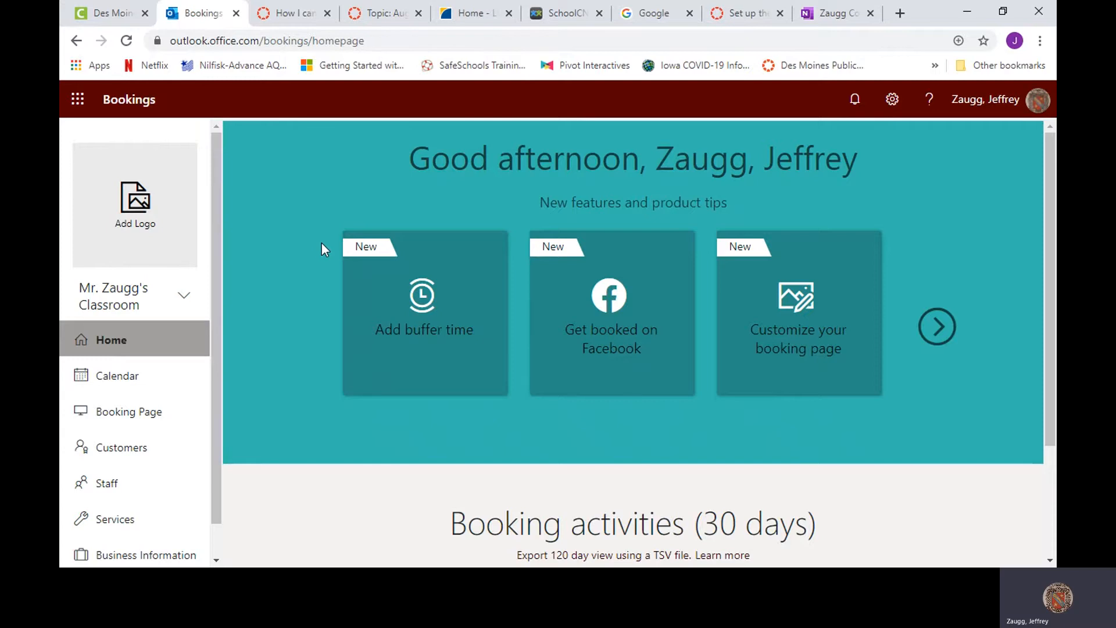
- Save and publish the classroom's booking page and bring up its embed codes
click(145, 416)
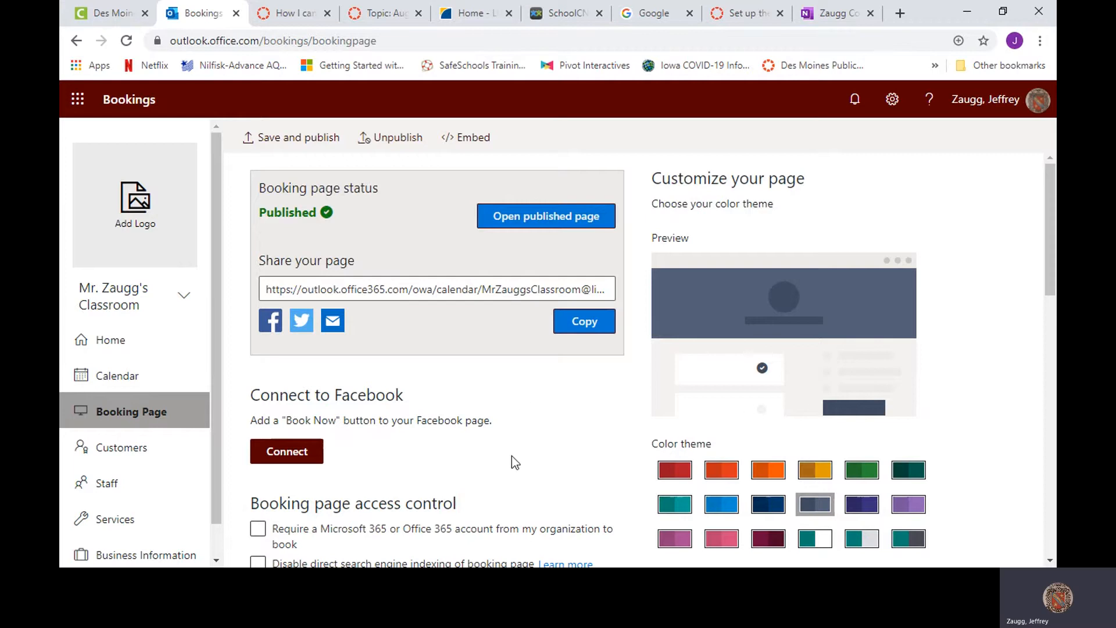
scroll(471, 401, down, 4)
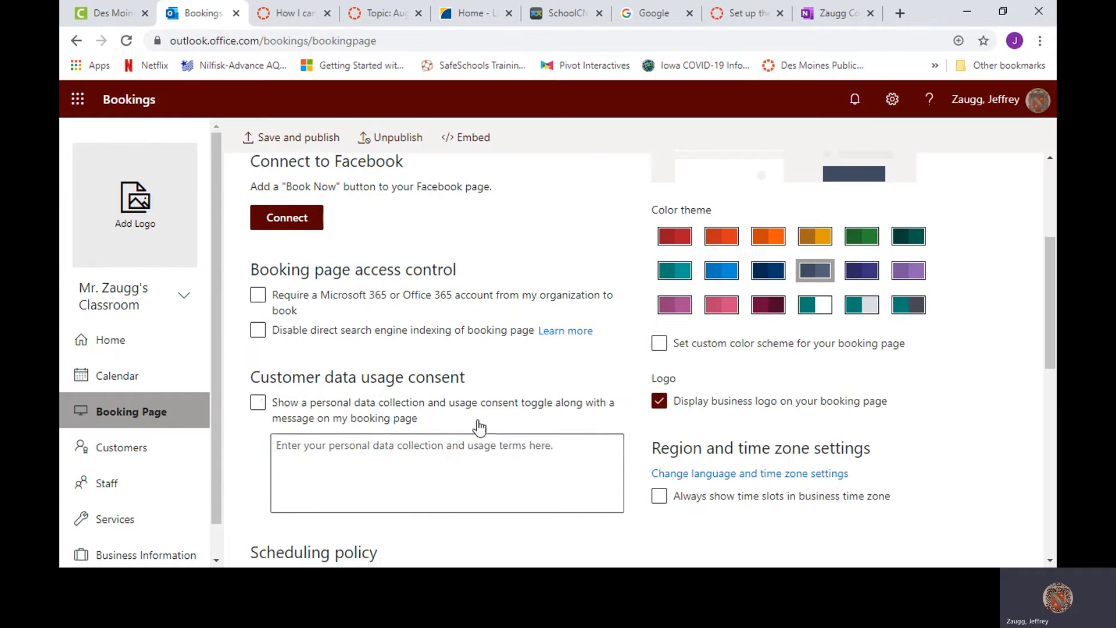
scroll(473, 410, up, 4)
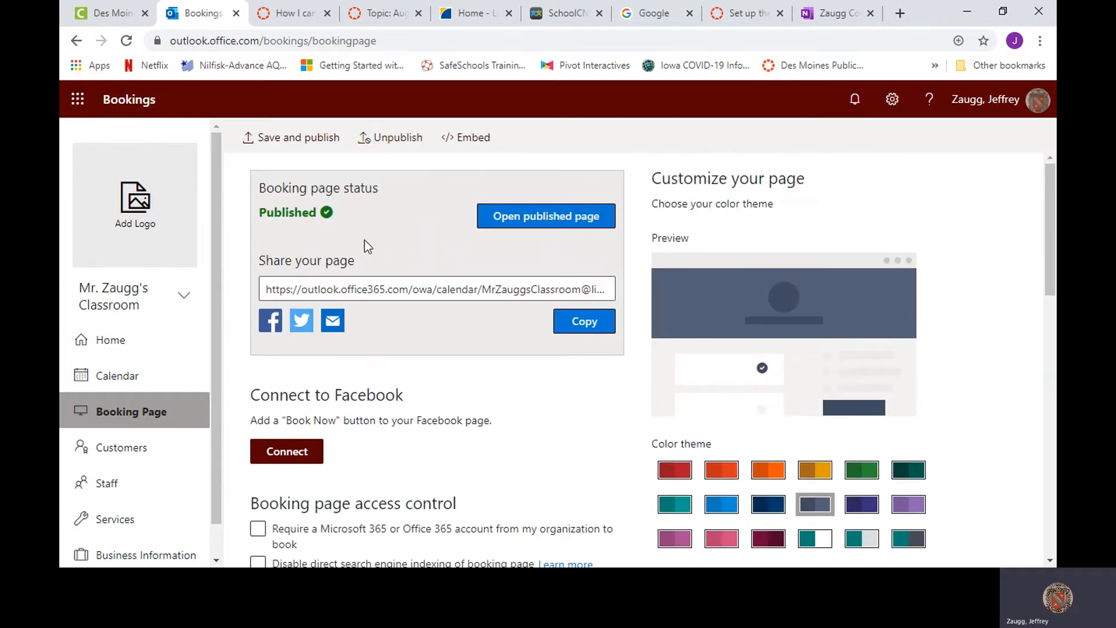
click(292, 148)
click(471, 142)
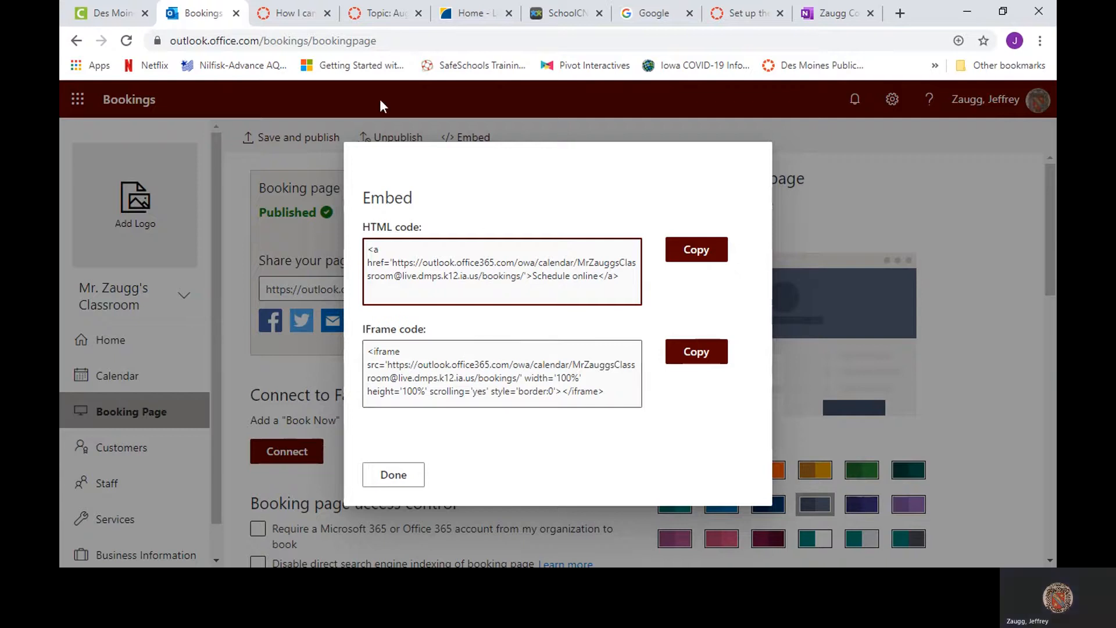
- Switch to the Canvas page "How I can contact my teacher", dismiss the booking cancellation notice, and examine the embedded booking form
click(311, 21)
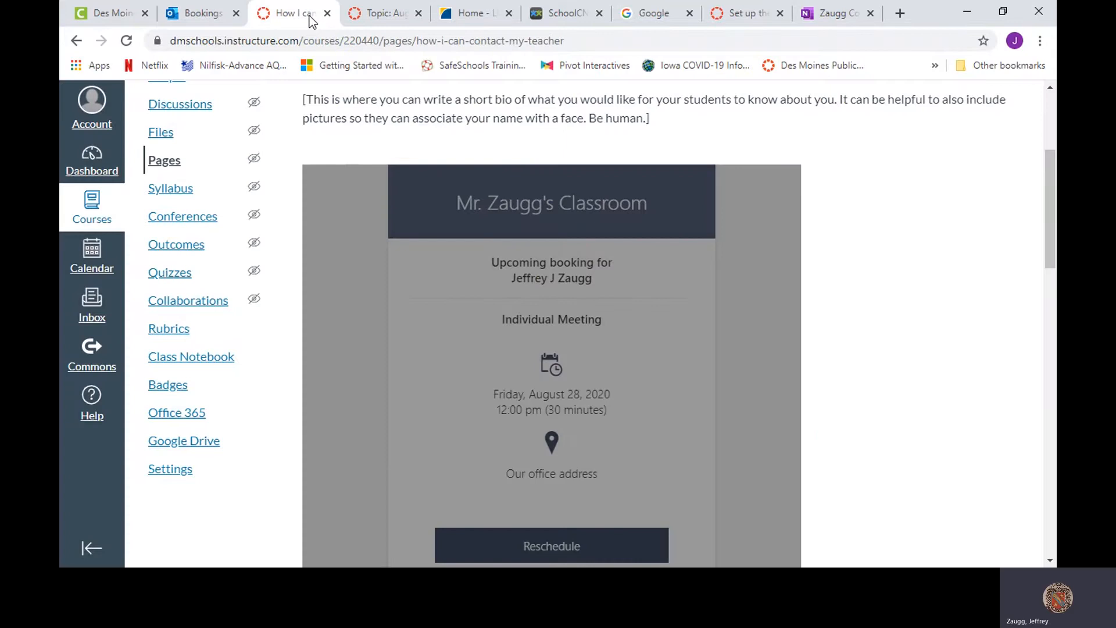
drag(1045, 183, 1041, 123)
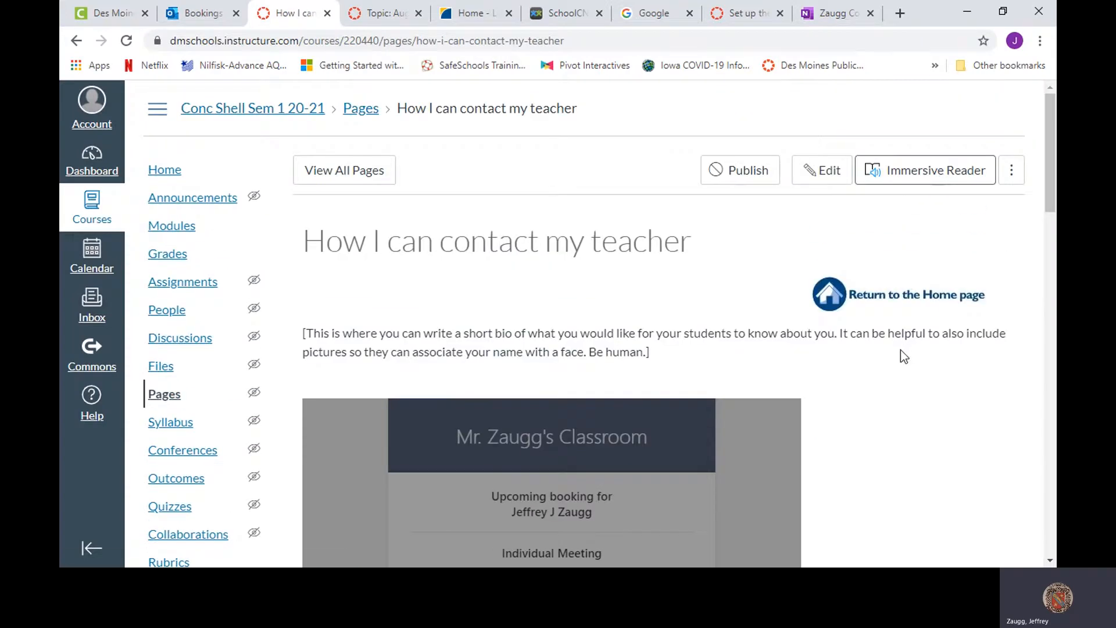
scroll(822, 364, down, 15)
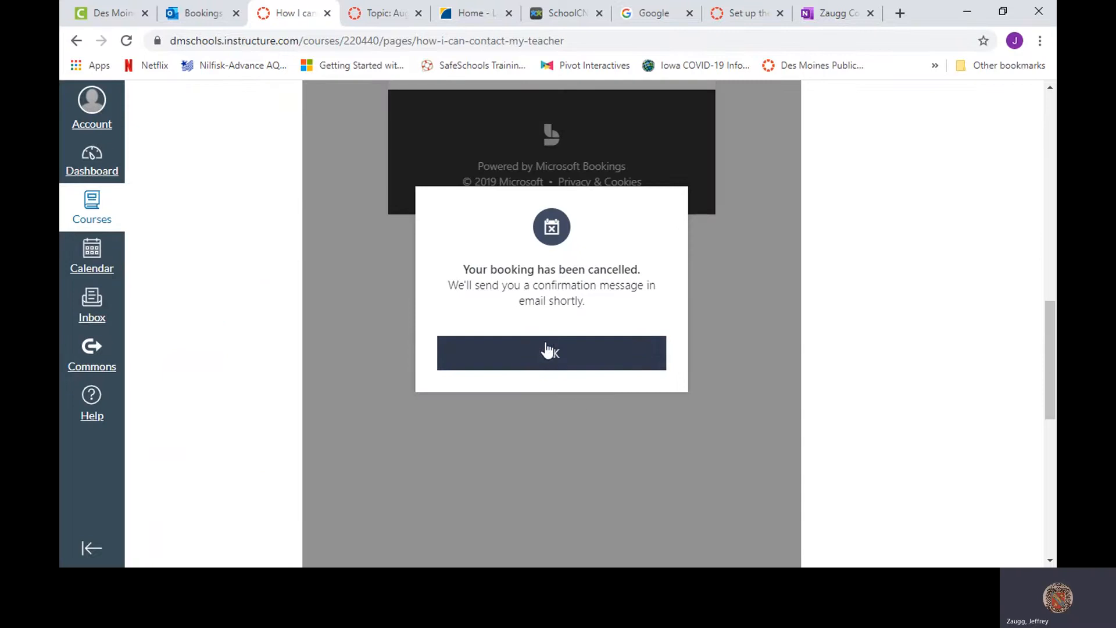
click(548, 350)
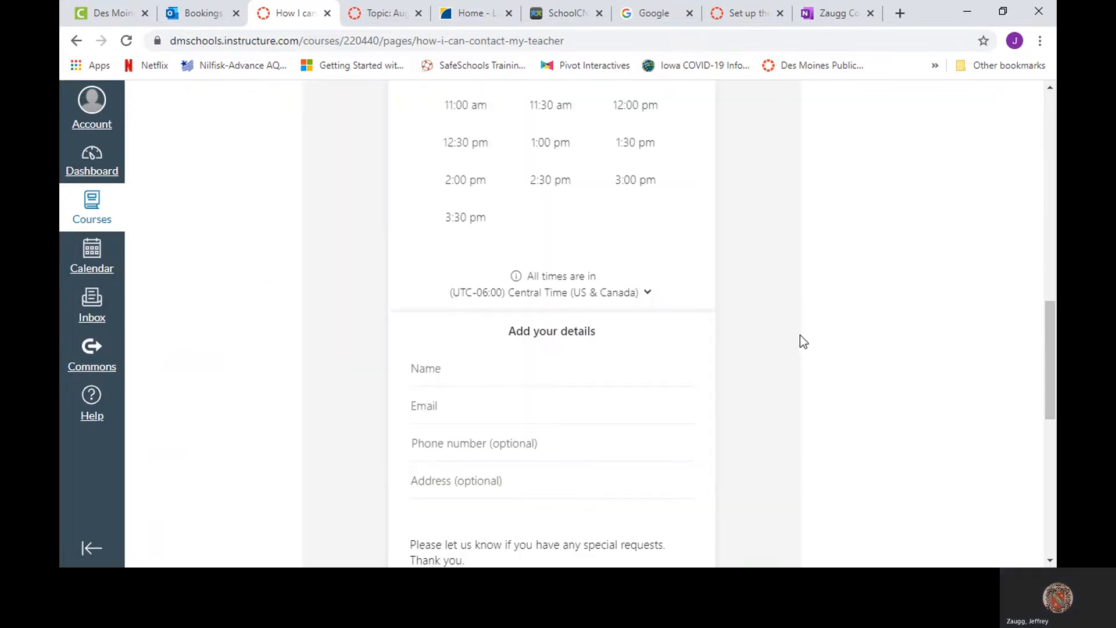
scroll(802, 332, up, 10)
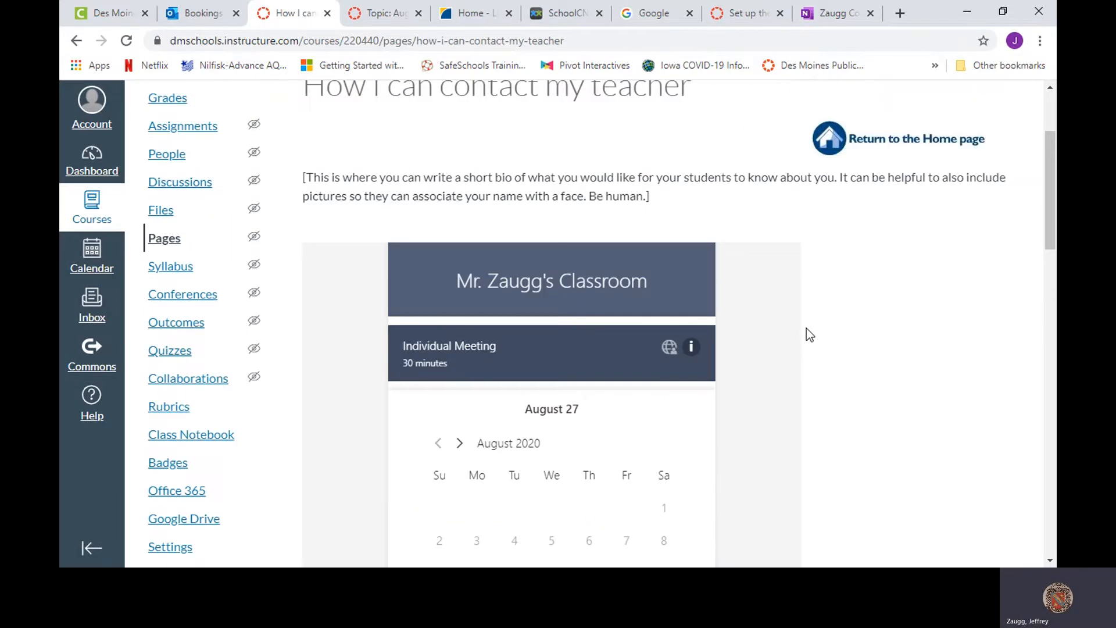
scroll(809, 335, down, 5)
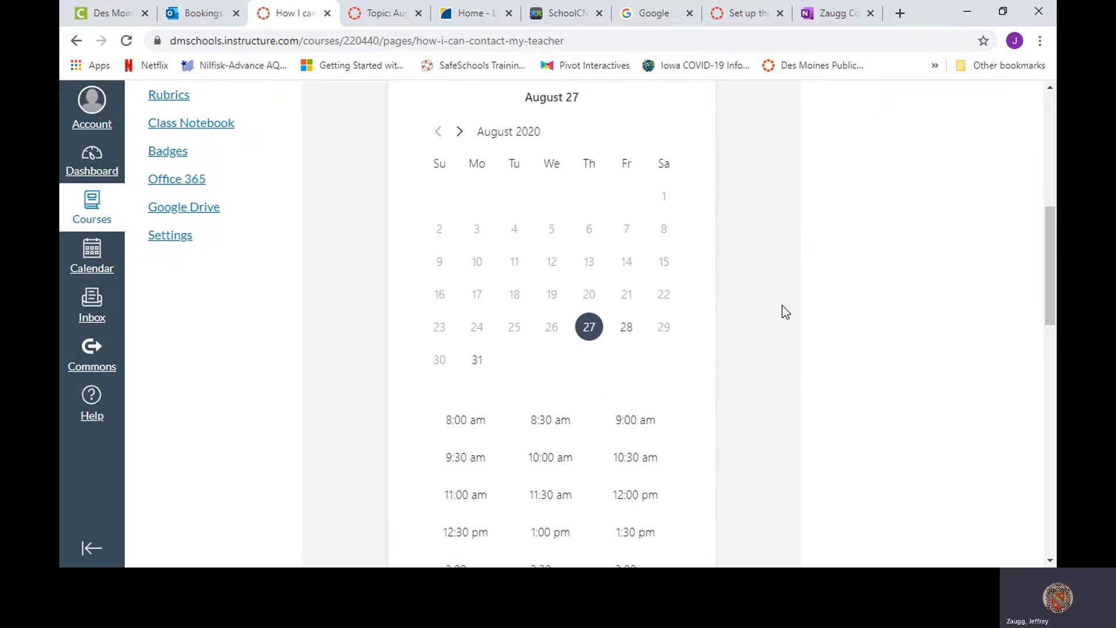
scroll(788, 297, down, 10)
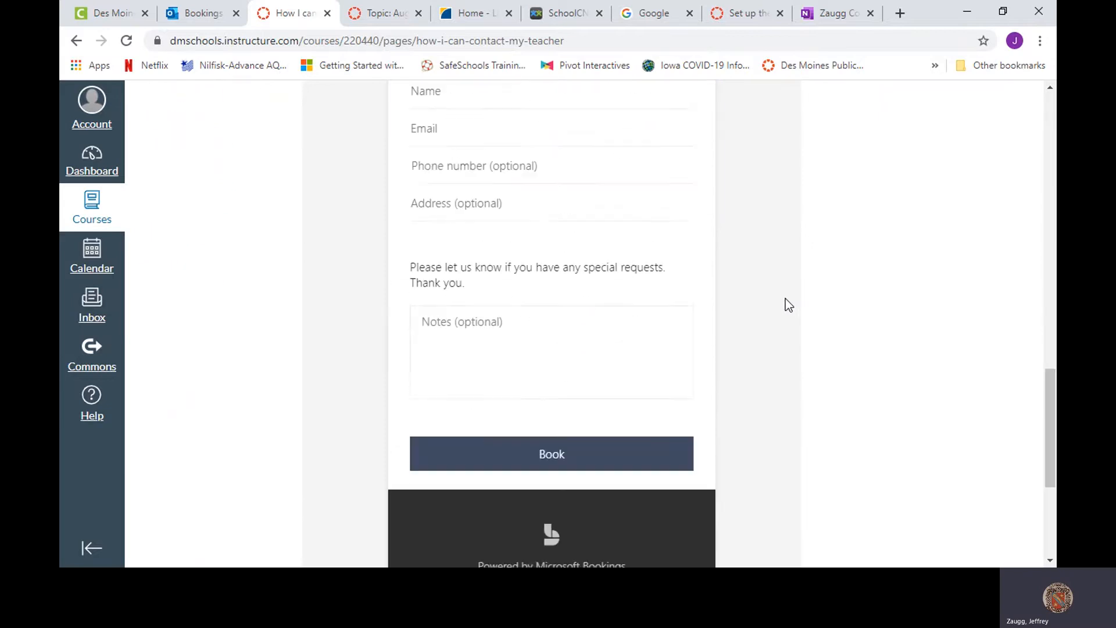
scroll(786, 304, up, 12)
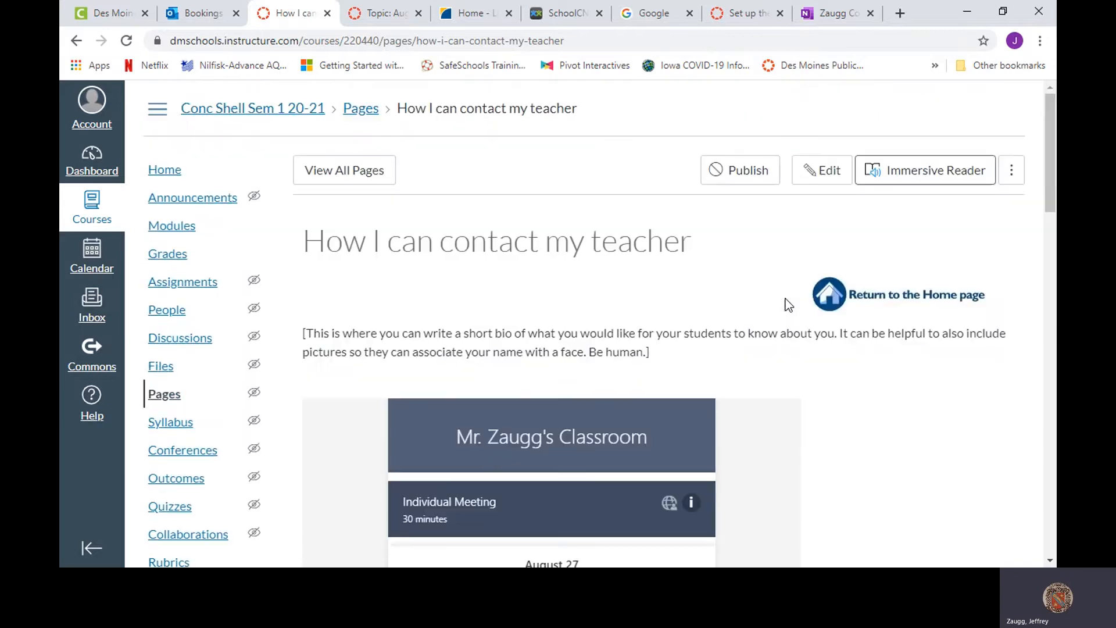
- Edit the "How I can contact my teacher" page in raw HTML and select its existing bookings iframe code
click(822, 178)
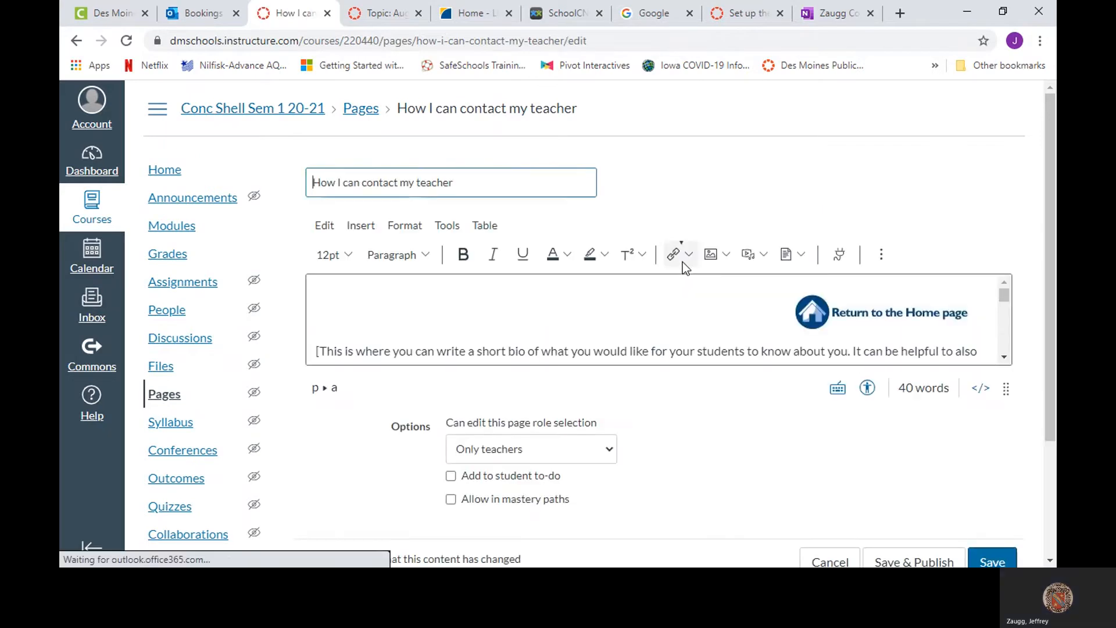
mouse_move(1006, 295)
mouse_down()
mouse_move(1000, 311)
mouse_move(1000, 296)
mouse_up()
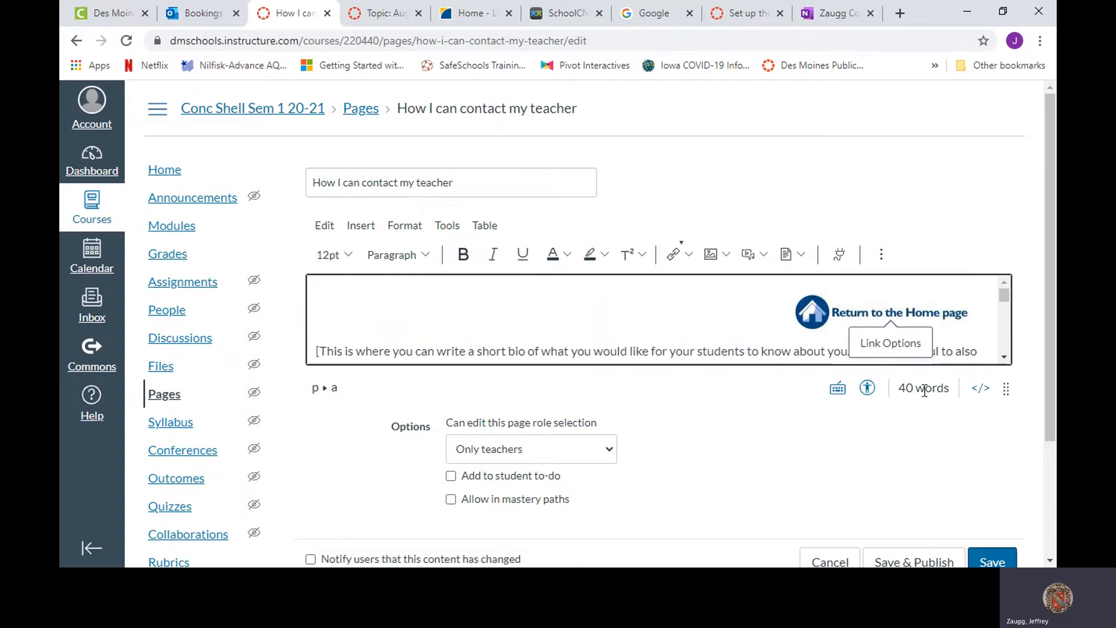
click(980, 390)
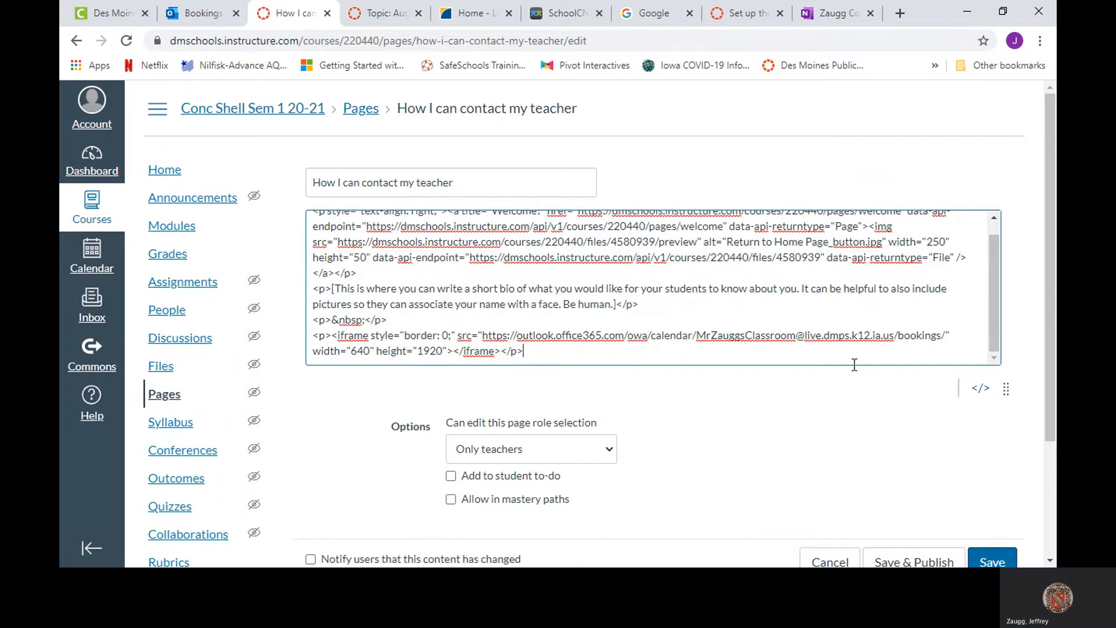
scroll(770, 364, down, 3)
scroll(724, 342, up, 1)
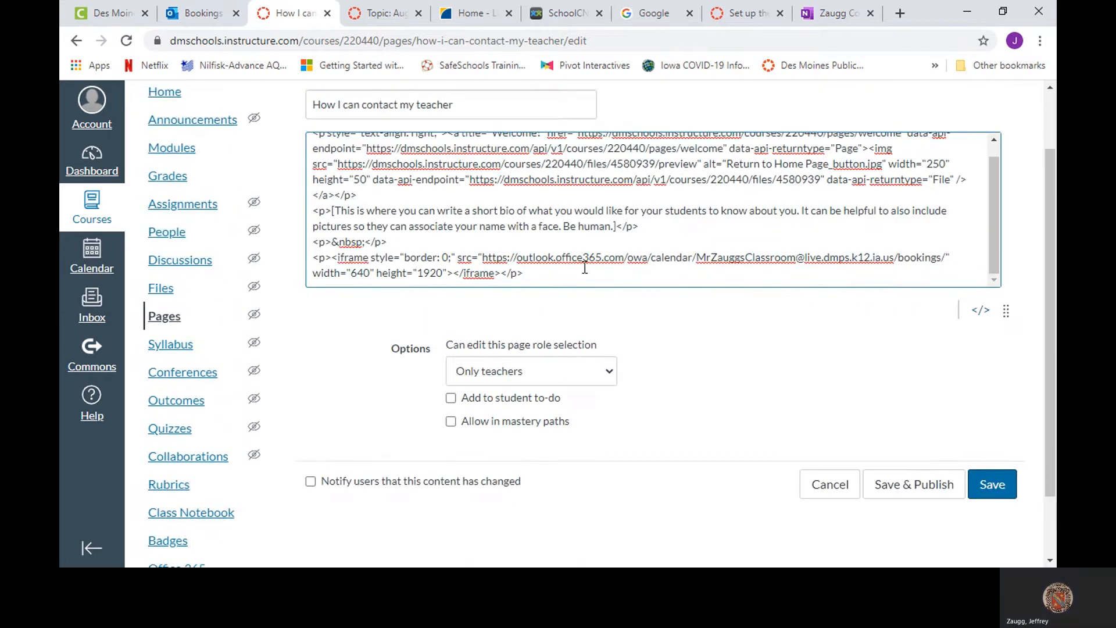
drag(549, 272, 308, 256)
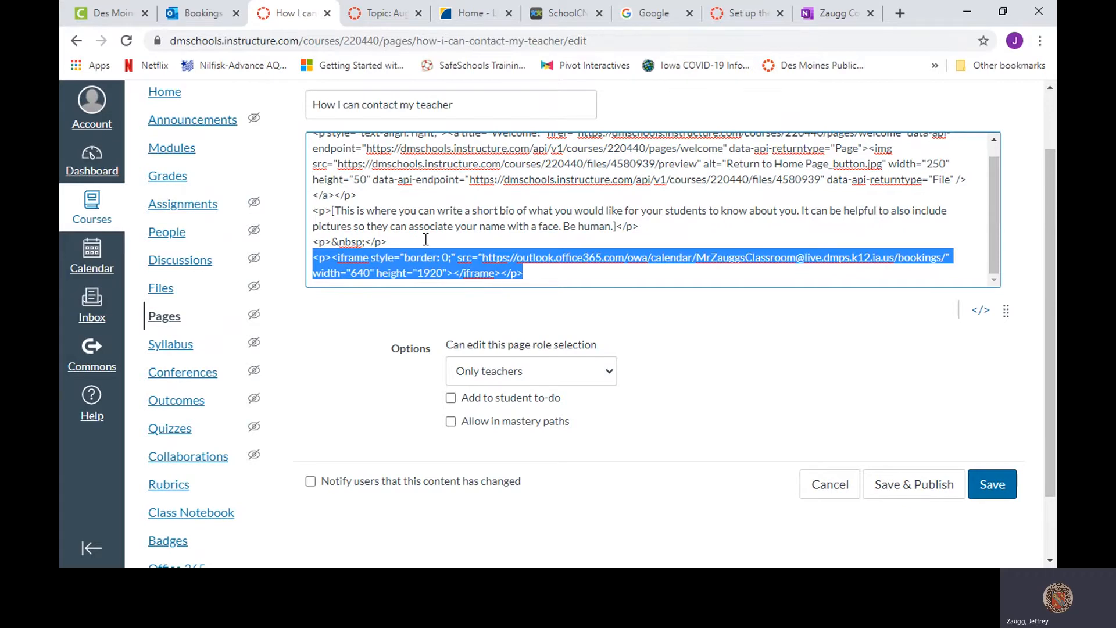
- Return to Bookings and copy the booking page's IFrame embed code to the clipboard
click(198, 17)
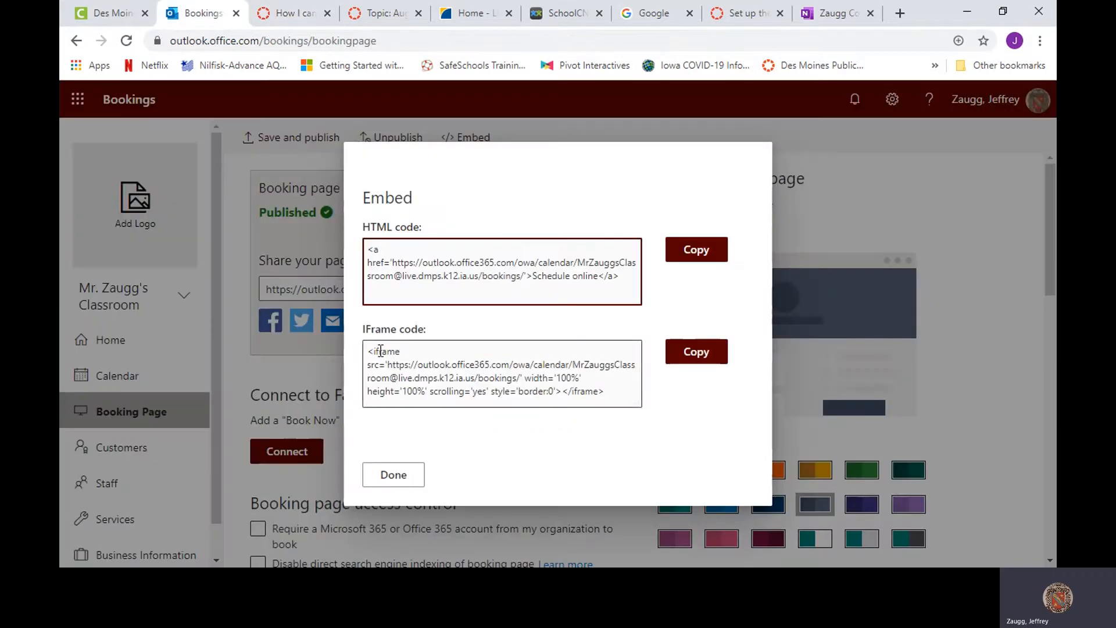
click(688, 358)
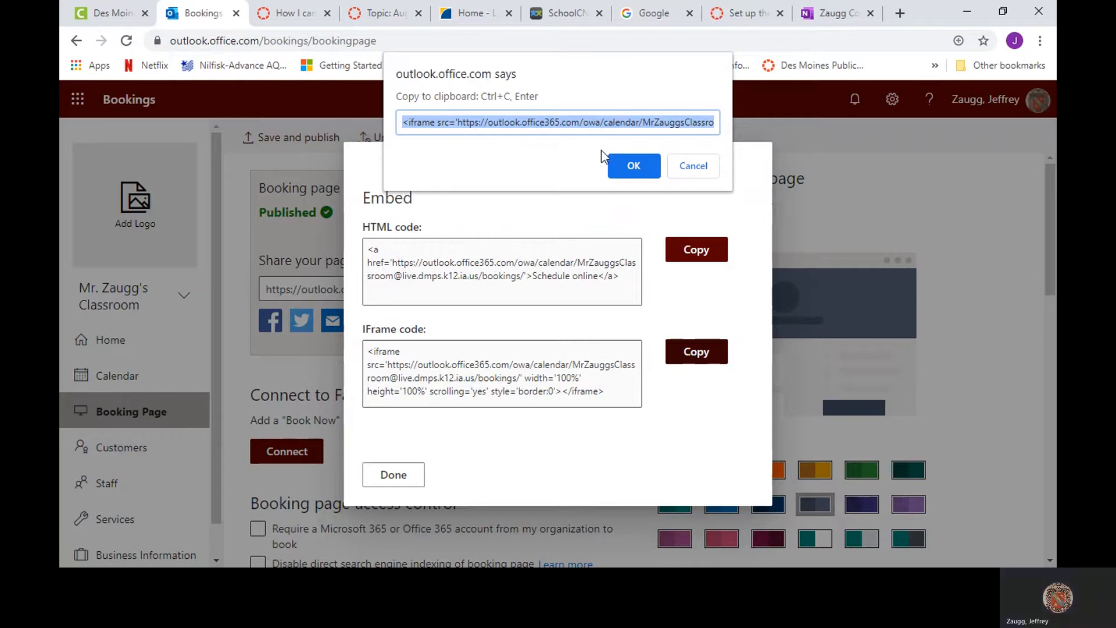
key(Return)
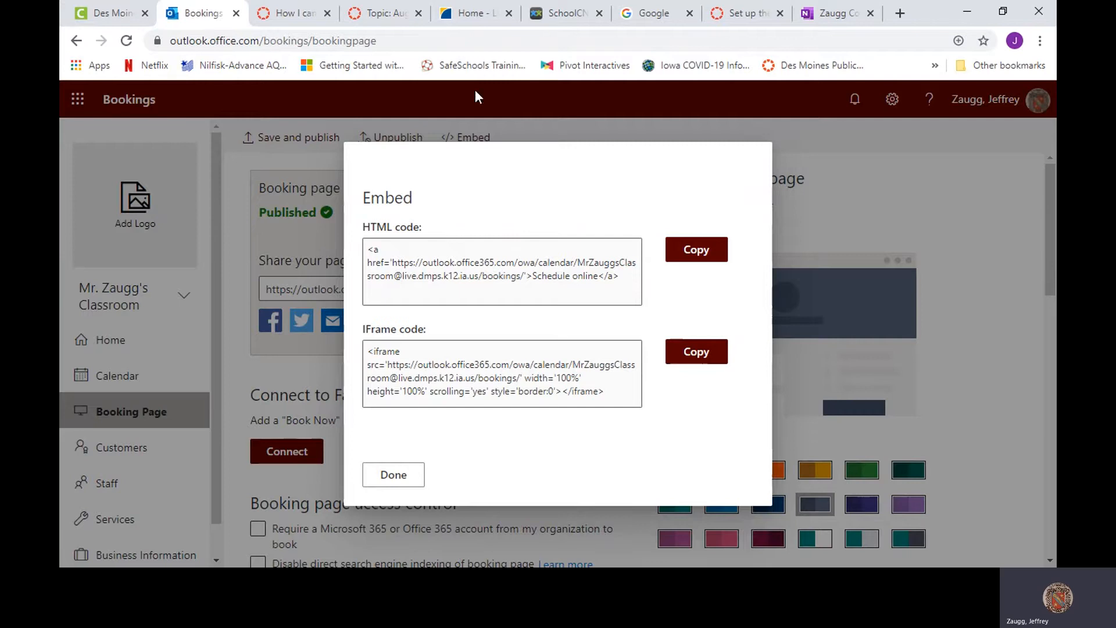
- Paste the copied iframe code into the Canvas page's HTML, one blank line below the existing iframe
click(315, 14)
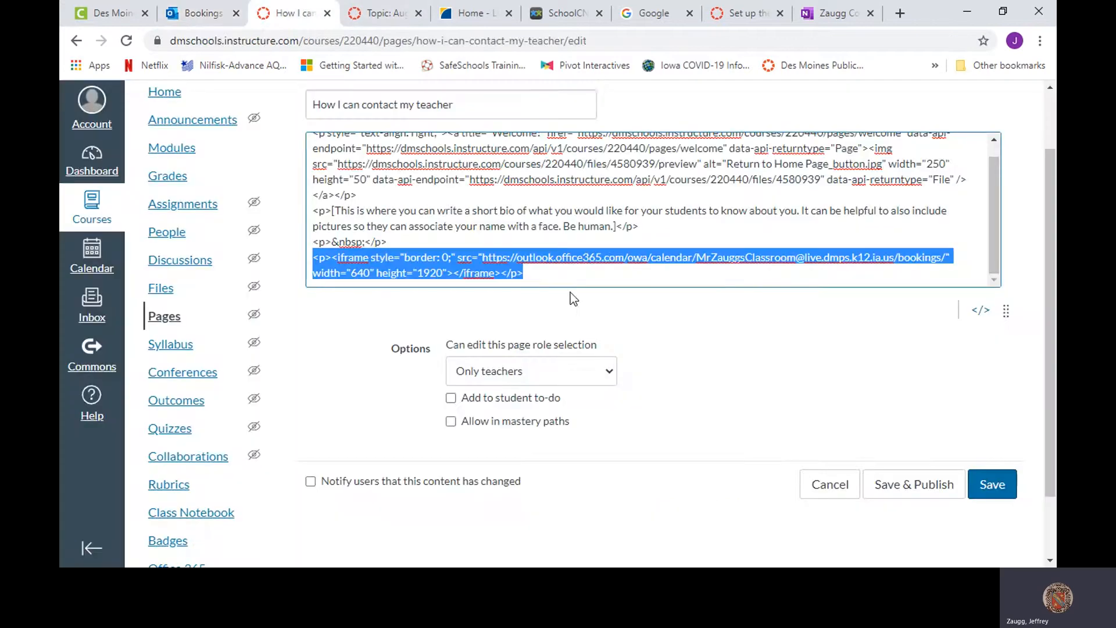
click(550, 269)
key(Return)
key(Return)
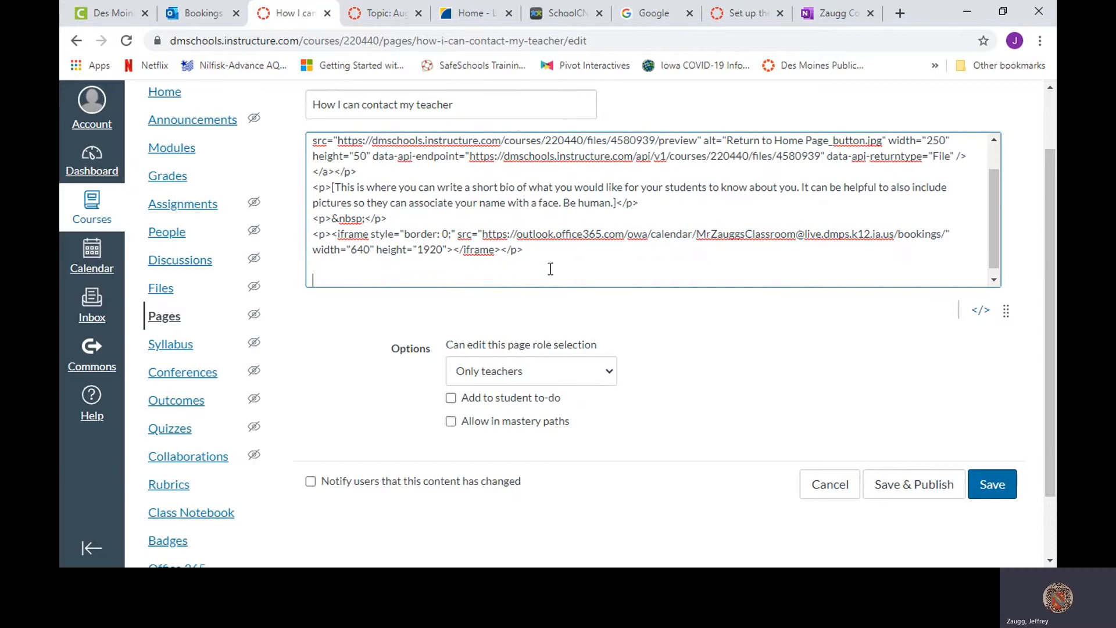
key(ctrl+v)
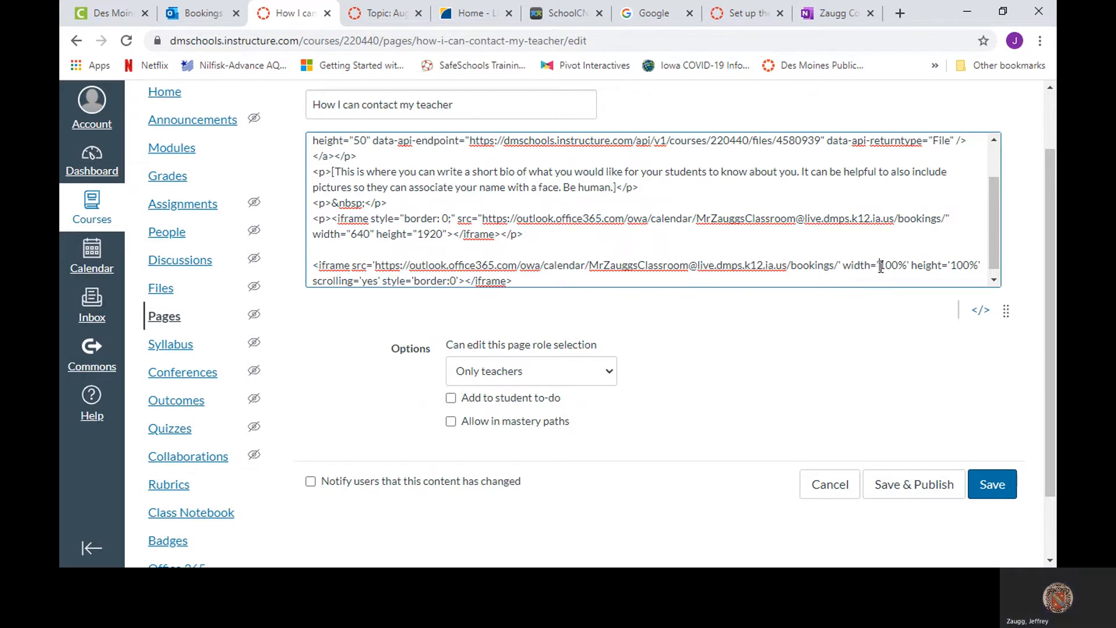
- Set the pasted iframe's width to "480" in double quotes
drag(880, 266, 911, 271)
key(BackSpace)
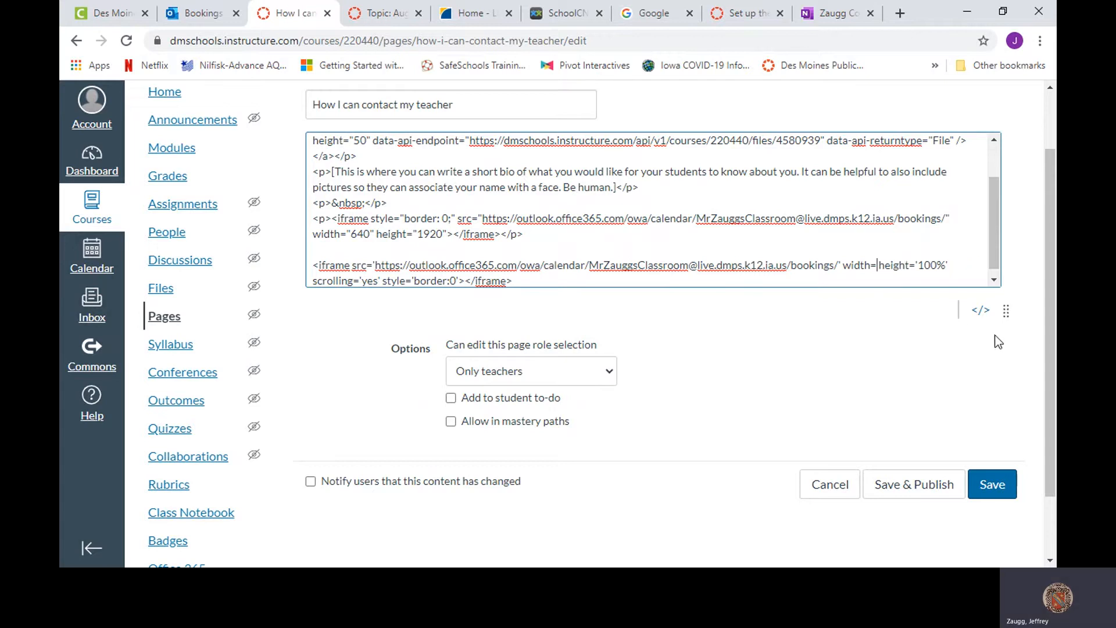
text(" )
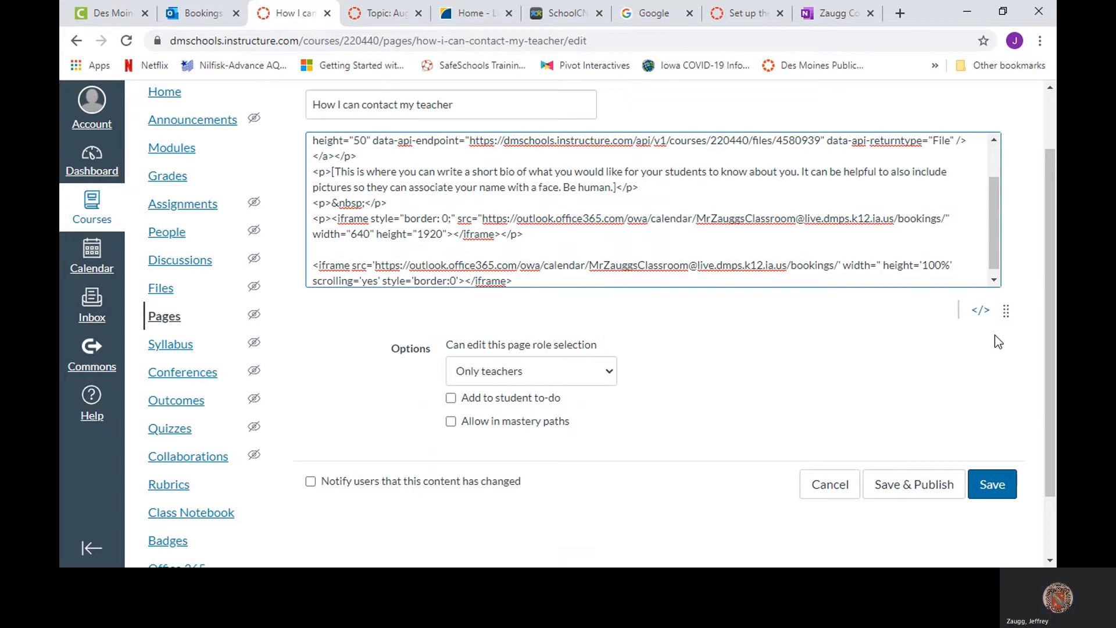
text(480)
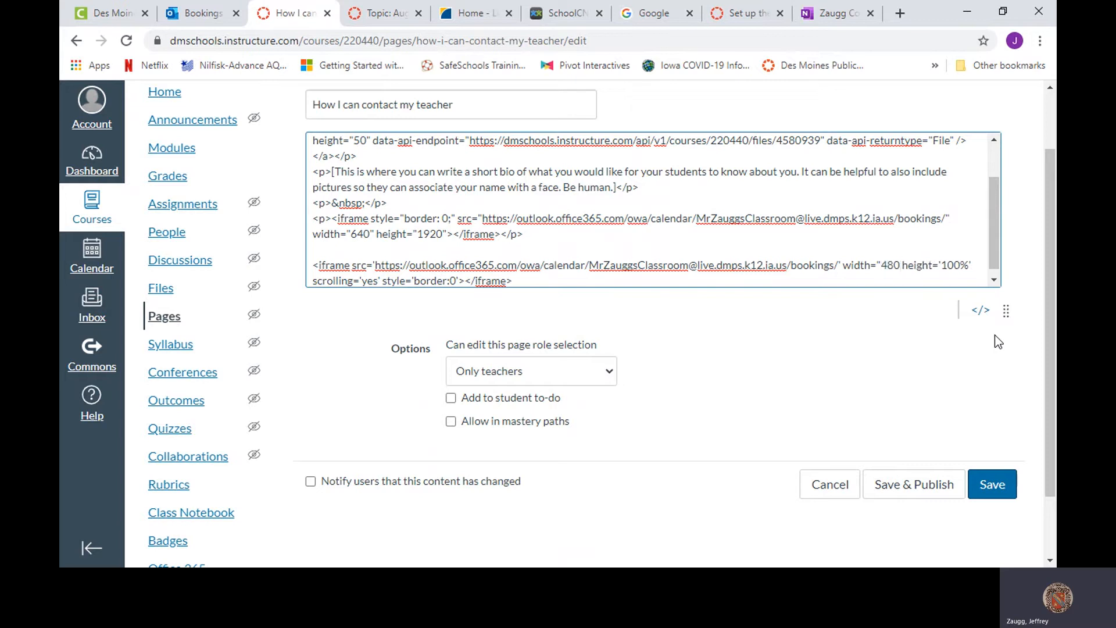
text(")
- Set the pasted iframe's height to "1920" in double quotes
click(981, 261)
key(BackSpace)
key(BackSpace)
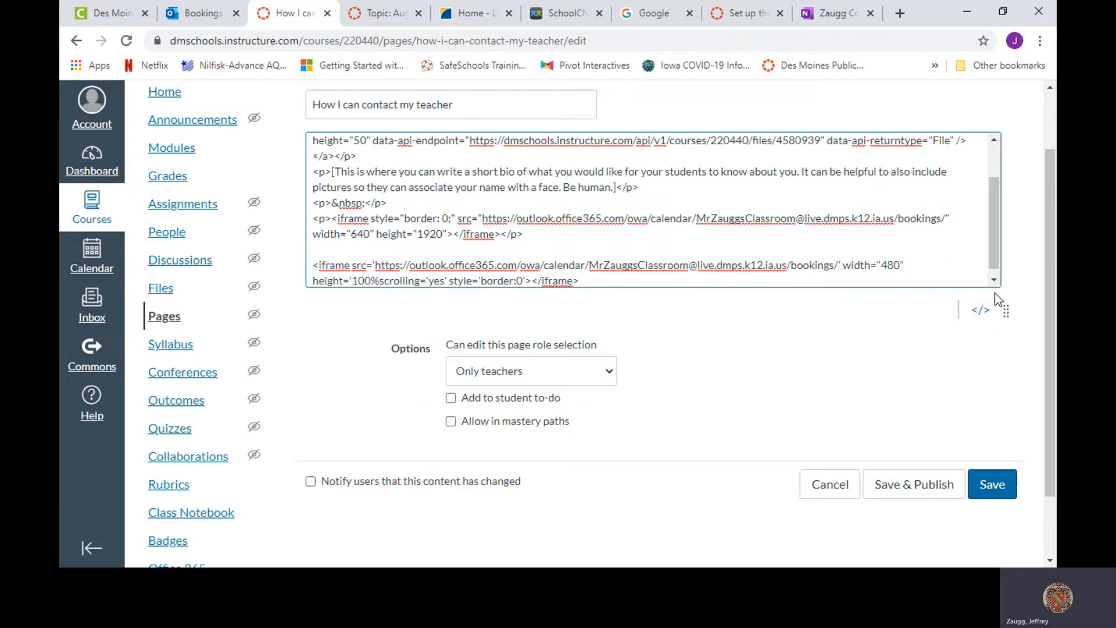
key(BackSpace)
key(BackSpace)
key(BackSpace)
key(BackSpace)
key(BackSpace)
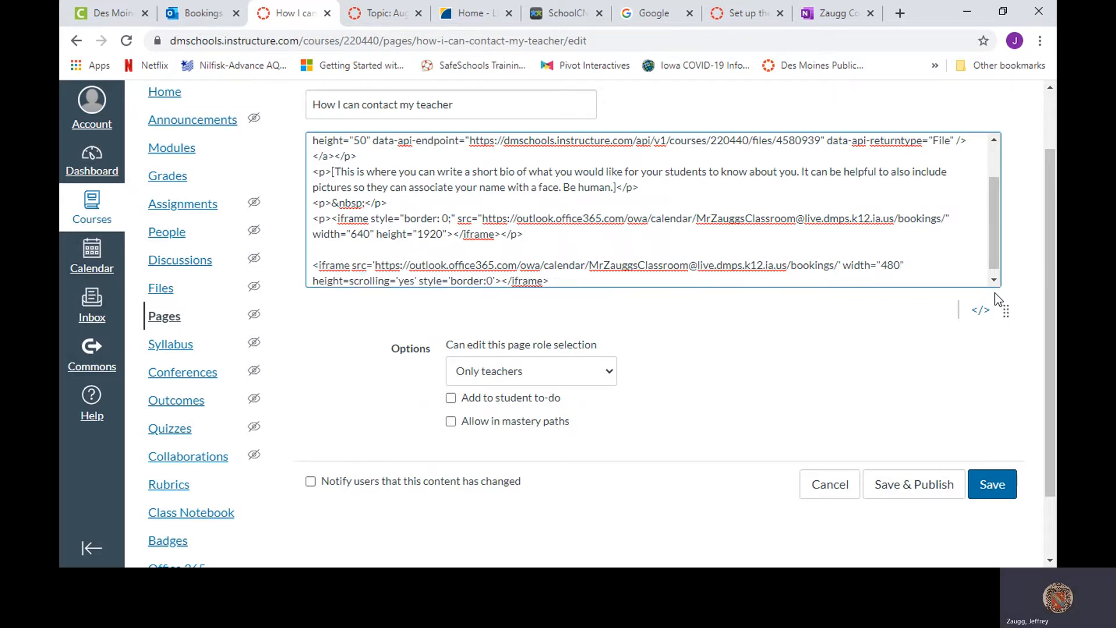
text("192)
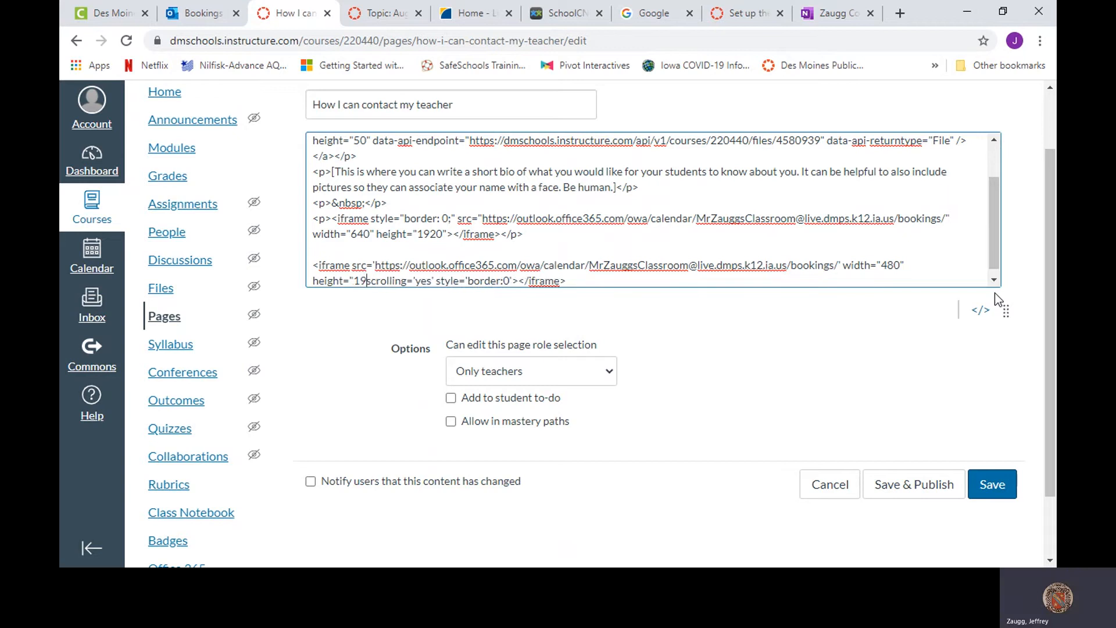
text(0)
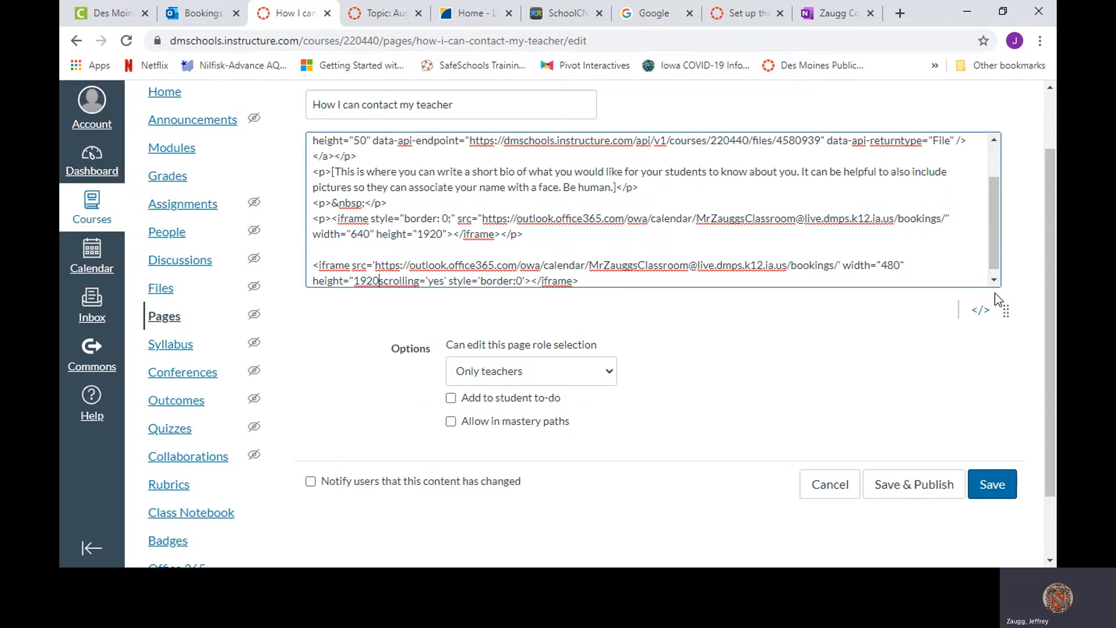
text(")
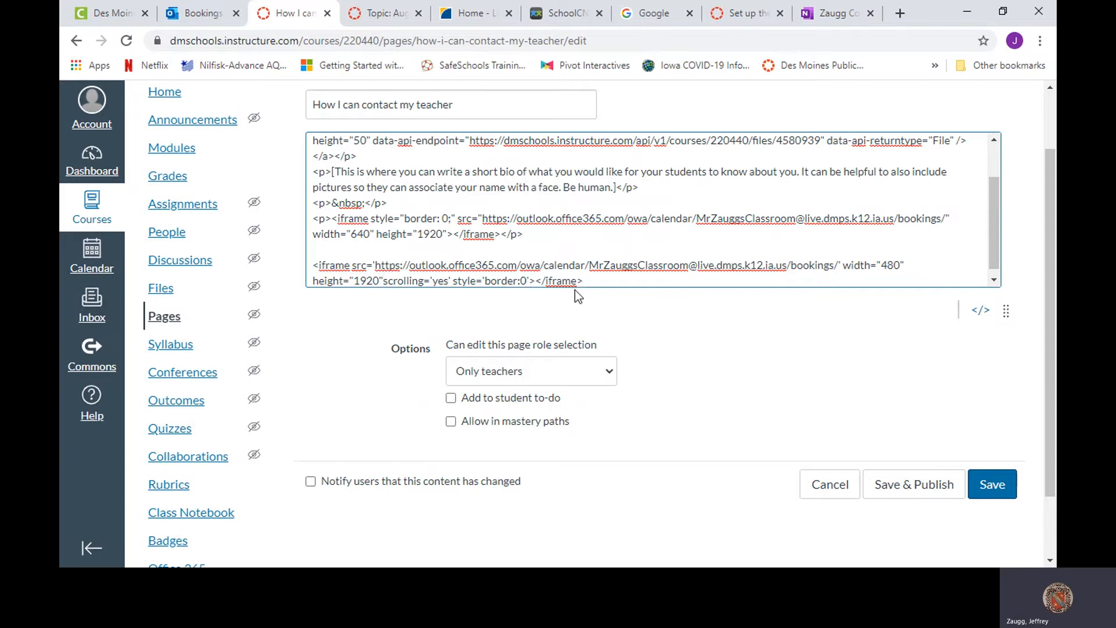
- Delete the style='border:0' attribute from the end of the pasted iframe's opening tag
key(BackSpace)
key(BackSpace)
key(BackSpace)
key(BackSpace)
key(BackSpace)
key(BackSpace)
key(BackSpace)
key(BackSpace)
key(BackSpace)
key(BackSpace)
key(BackSpace)
key(BackSpace)
key(BackSpace)
key(BackSpace)
key(BackSpace)
key(BackSpace)
key(BackSpace)
key(BackSpace)
key(BackSpace)
key(BackSpace)
key(BackSpace)
key(BackSpace)
key(BackSpace)
key(BackSpace)
key(BackSpace)
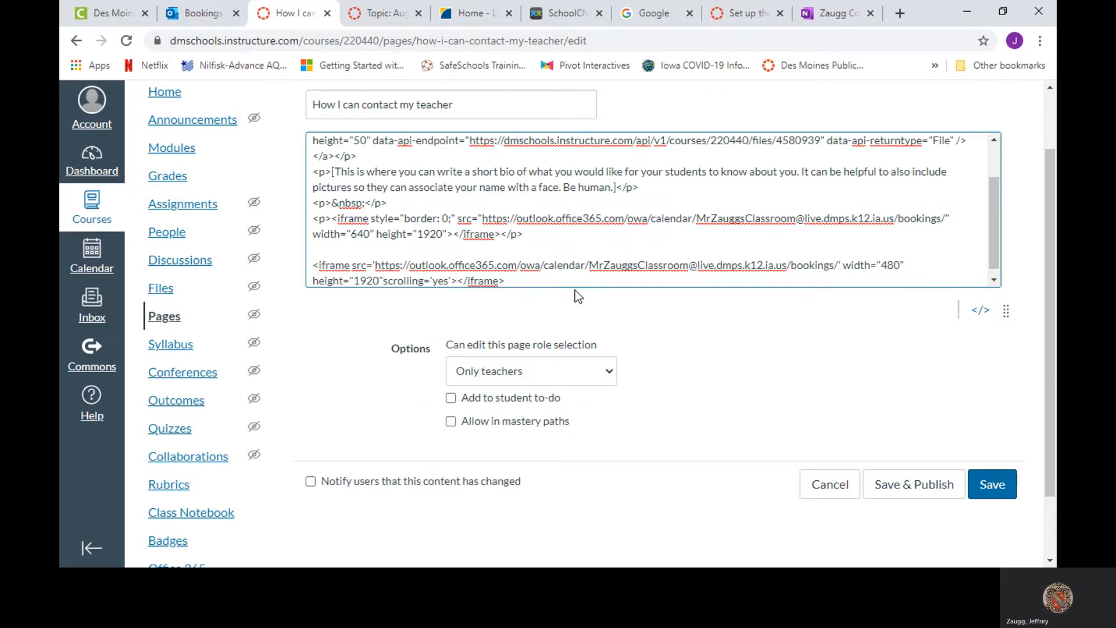
- Delete the scrolling='yes' attribute from the end of the new iframe's opening tag
key(BackSpace)
key(BackSpace)
key(BackSpace)
key(BackSpace)
key(BackSpace)
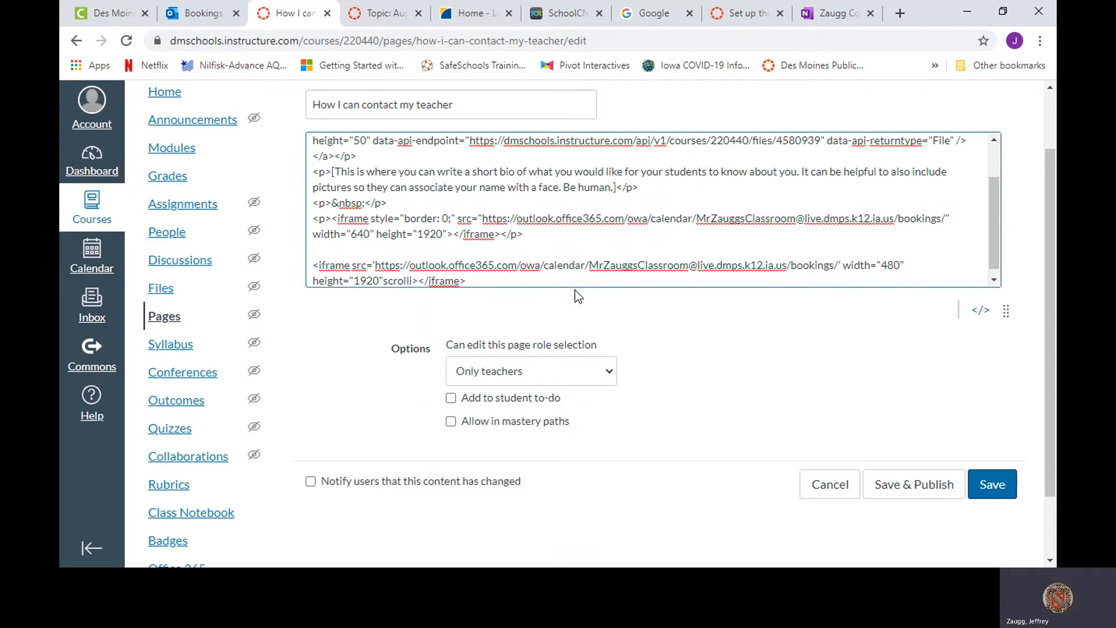
key(BackSpace)
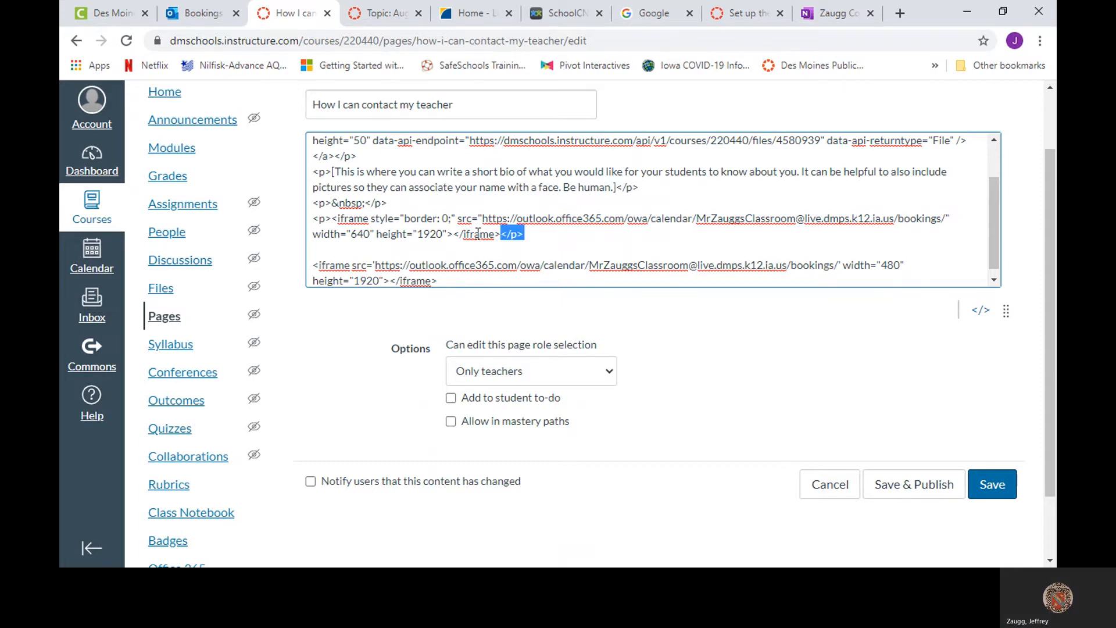
- Delete the older paragraph holding the 640-wide iframe from the HTML and save the page
drag(524, 234, 313, 221)
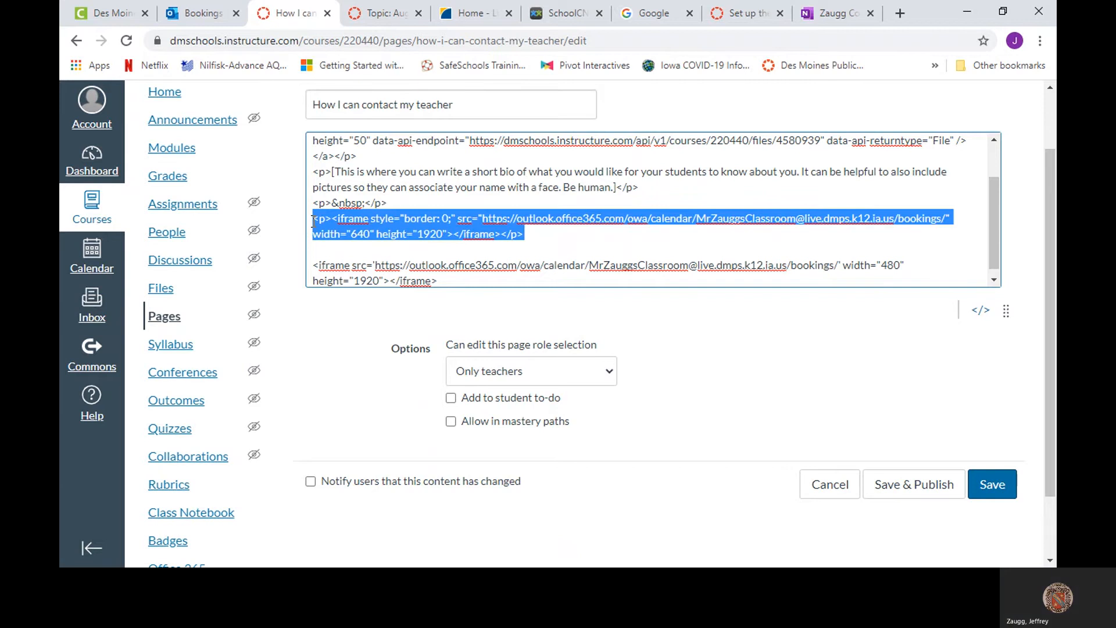
key(Delete)
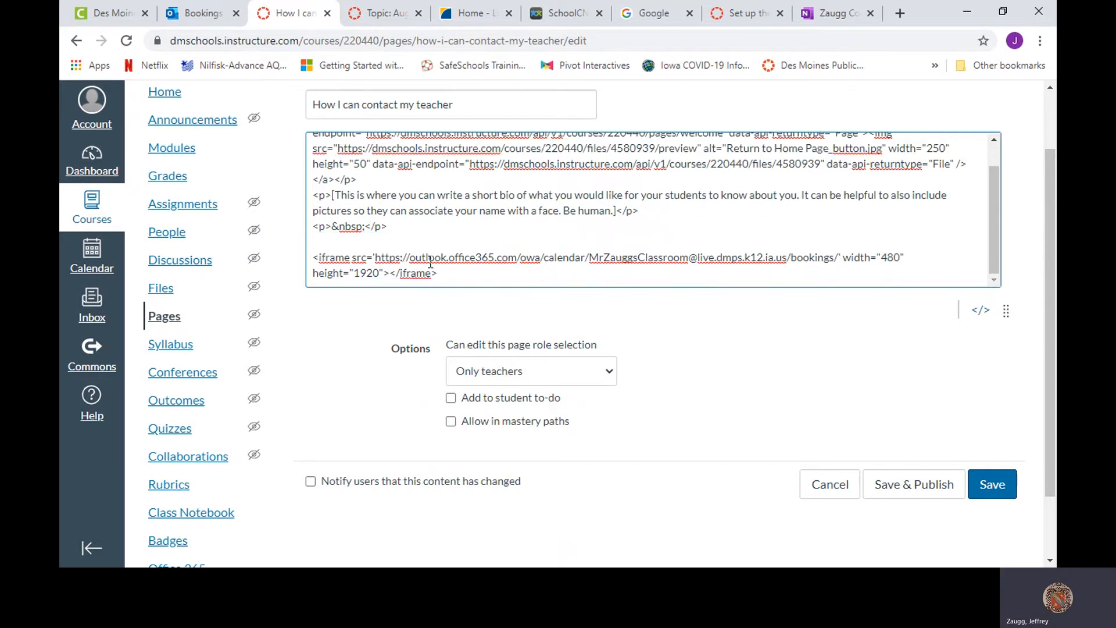
scroll(453, 241, down, 2)
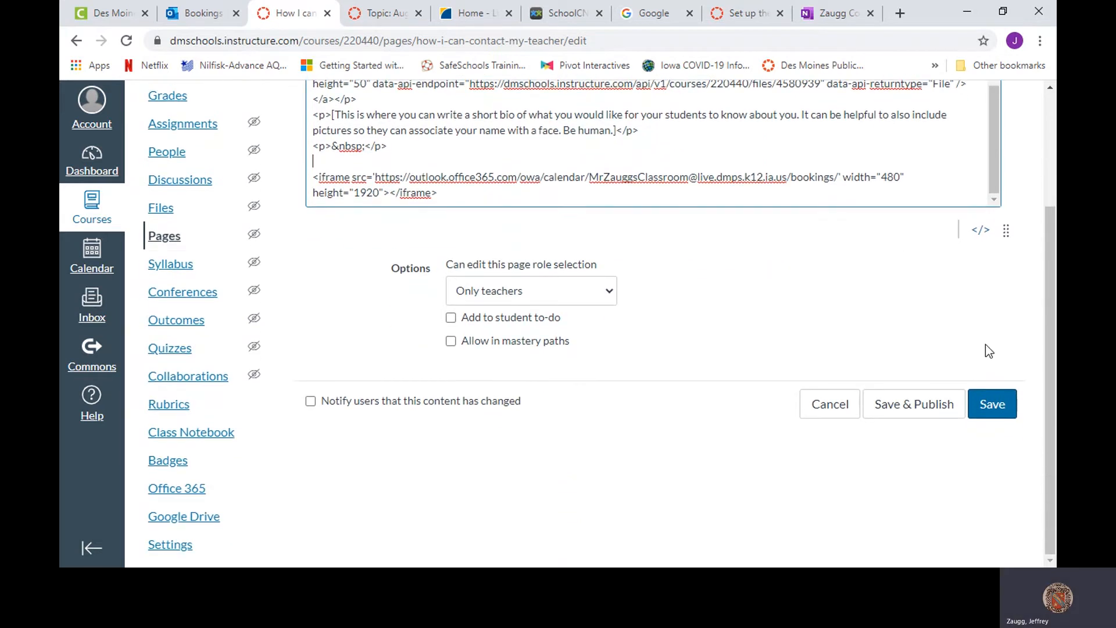
click(984, 404)
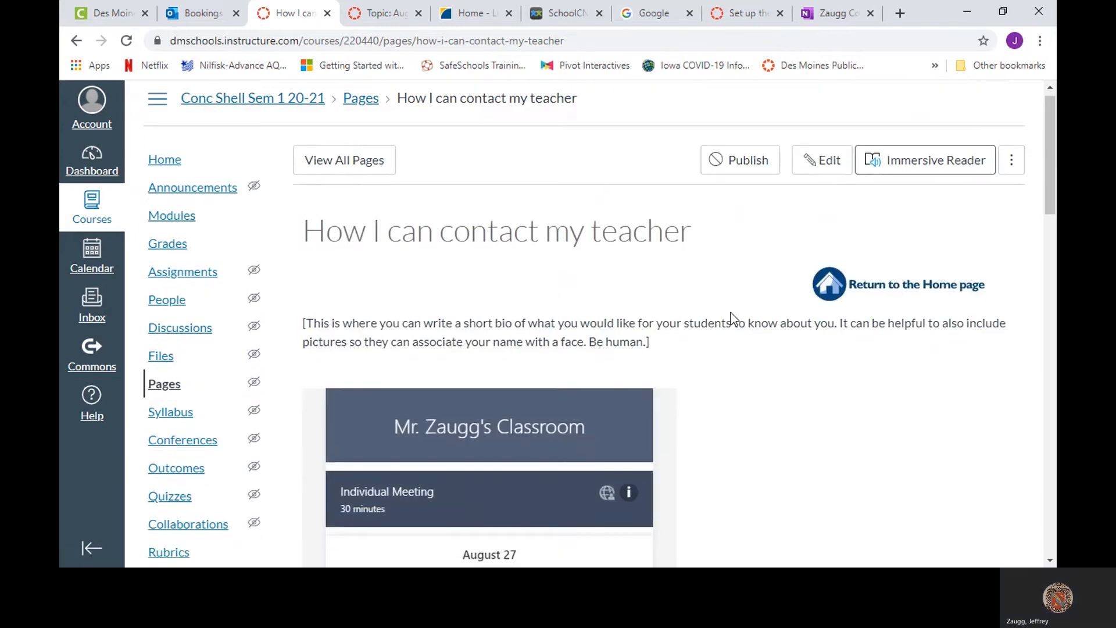
- Examine the embedded booking form on the saved page from its header down to its footer
scroll(730, 313, down, 10)
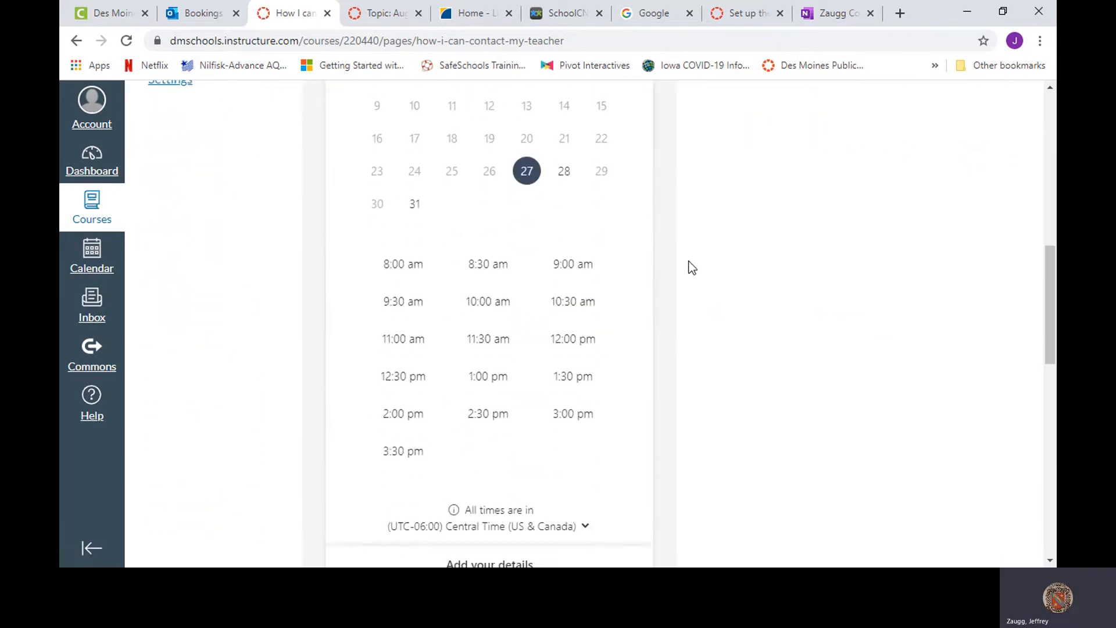
scroll(692, 267, down, 10)
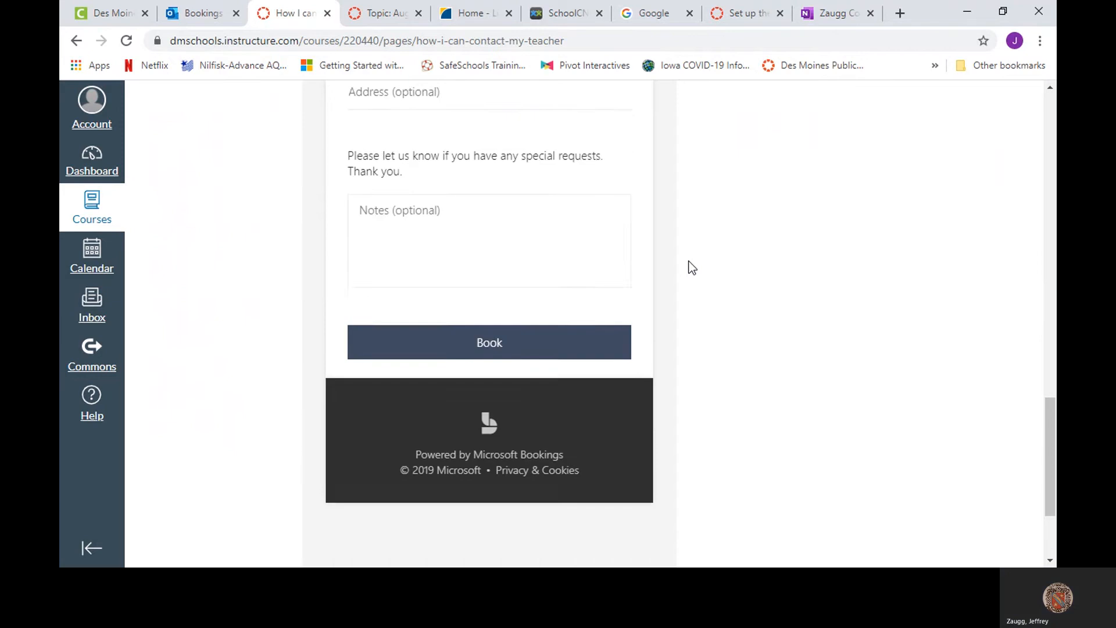
scroll(692, 268, down, 3)
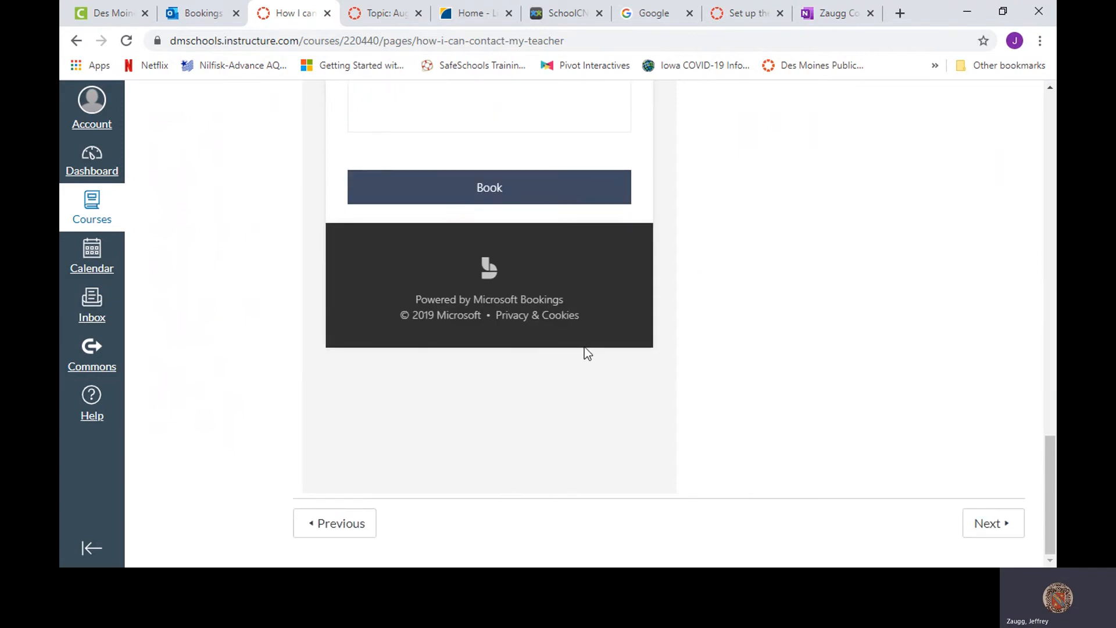
scroll(785, 352, up, 15)
scroll(783, 353, up, 5)
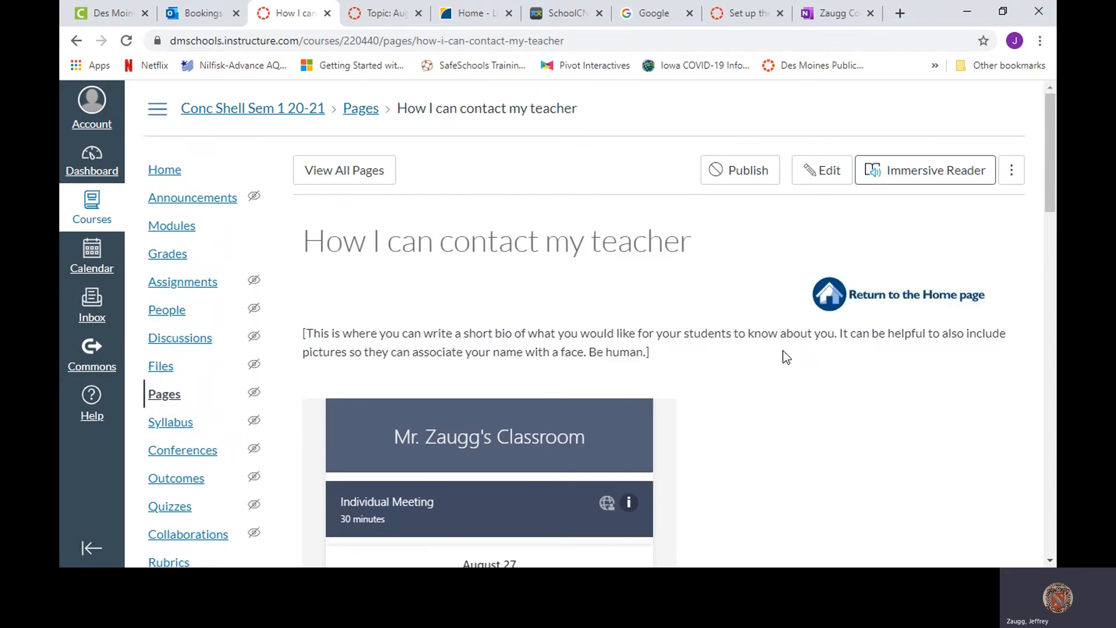
scroll(709, 336, down, 6)
scroll(709, 336, up, 6)
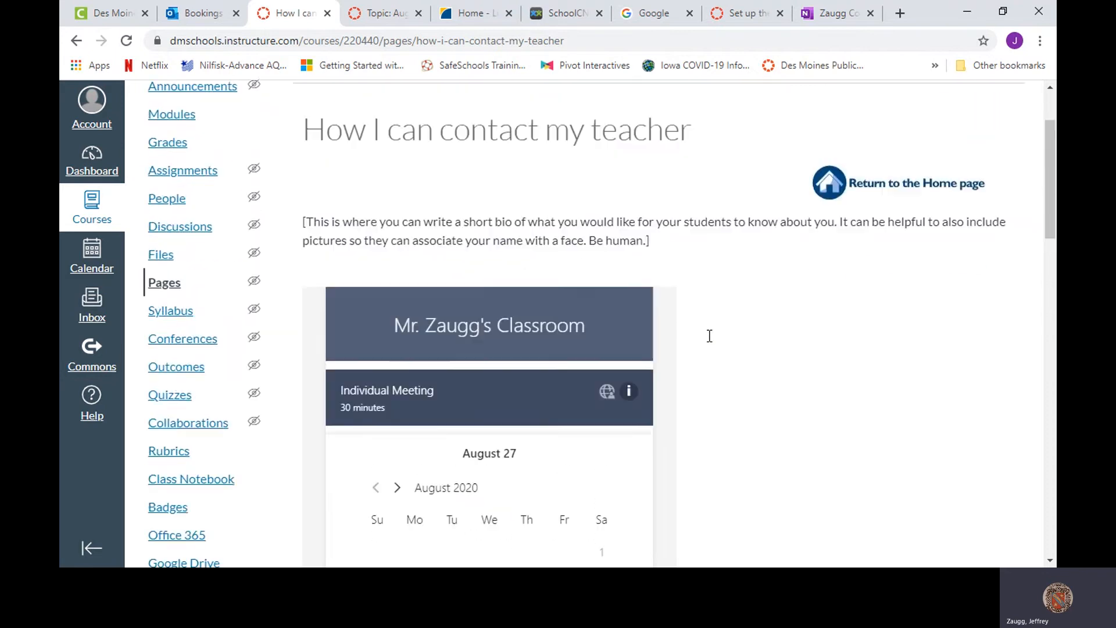
scroll(728, 319, down, 1)
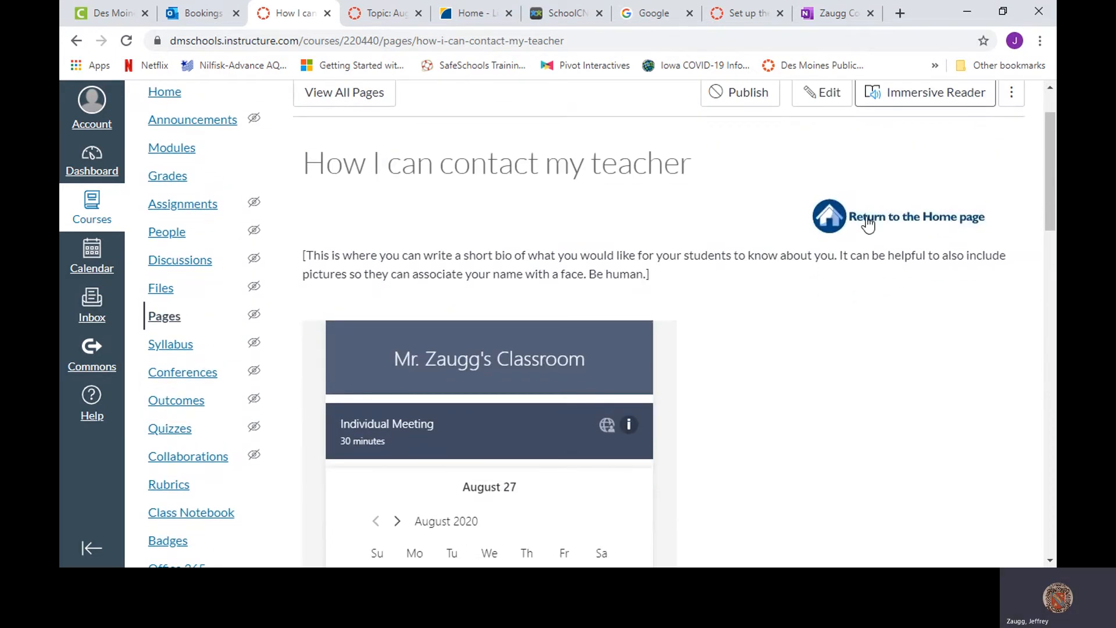
- Reopen the page for editing and add three blank lines between the bio text and the embedded booking form
click(822, 92)
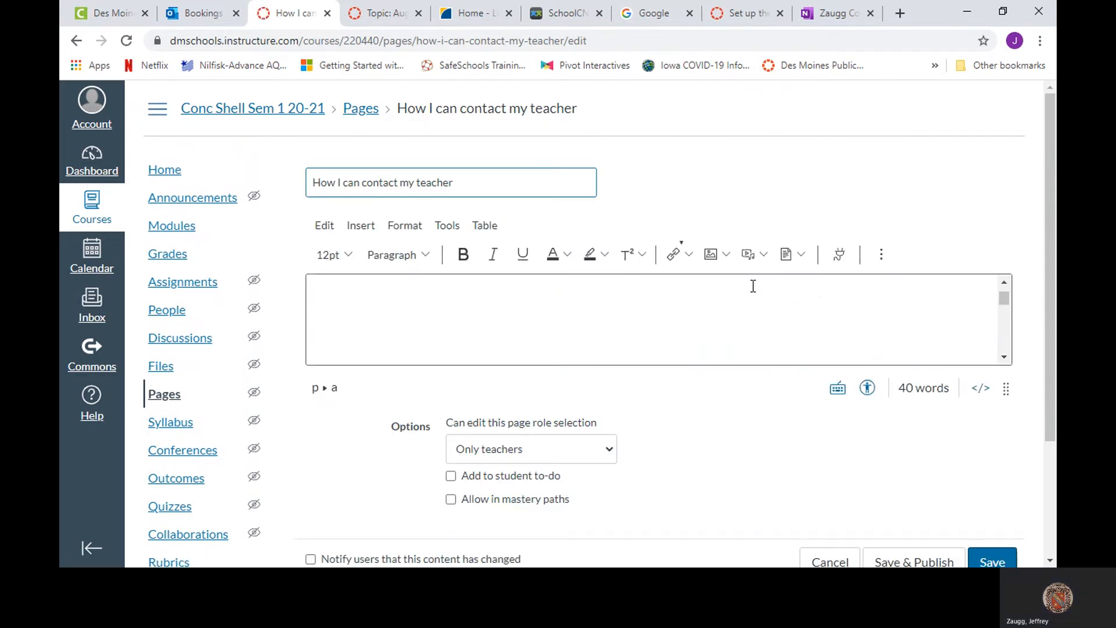
click(789, 289)
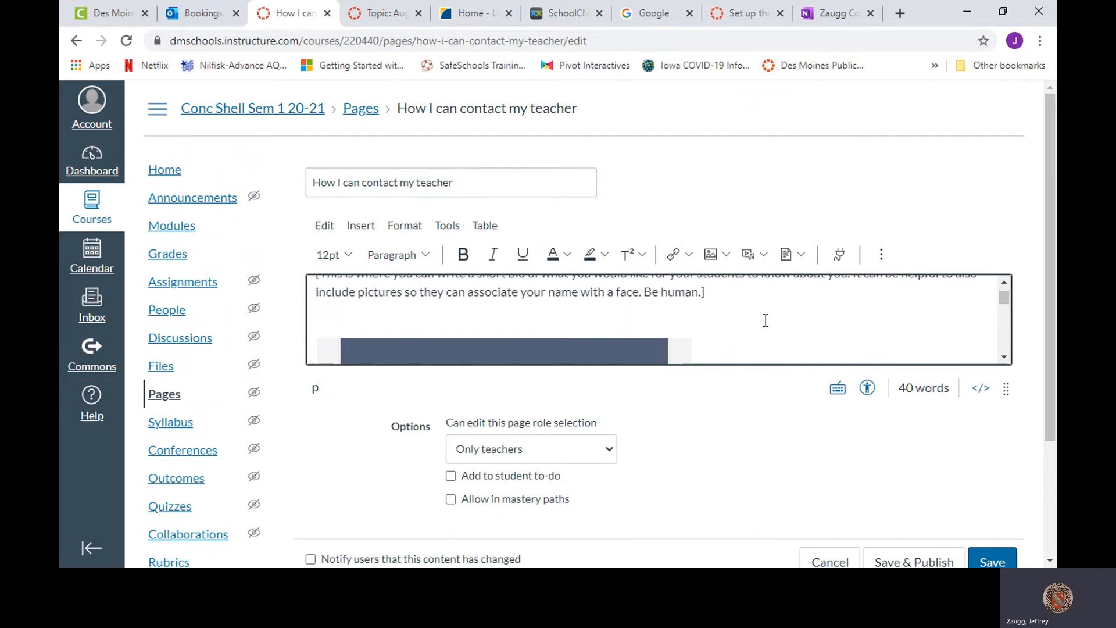
key(Return)
key(Return)
key(Return)
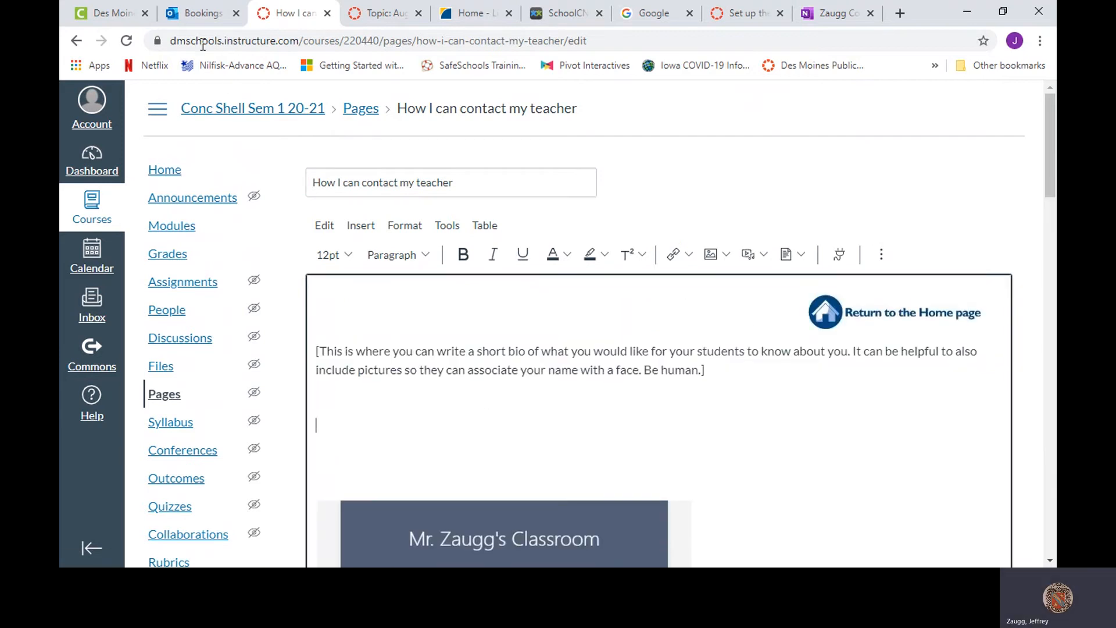
- Try to copy the HTML link code from the Embed dialog on the Bookings site
click(190, 17)
click(696, 250)
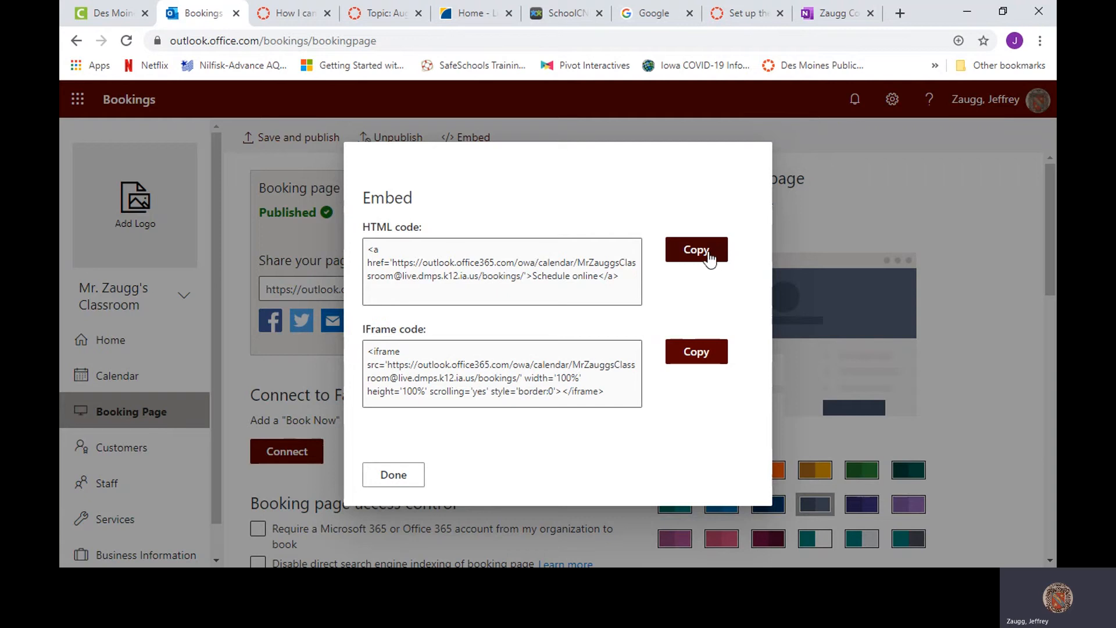
click(634, 167)
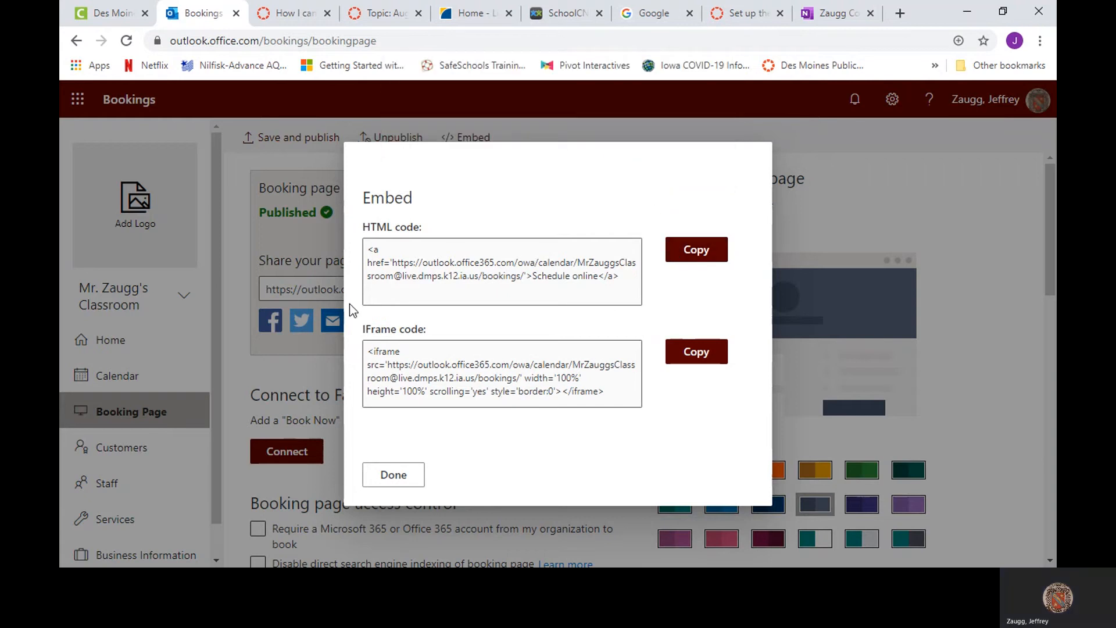
- Return to the Canvas page, show its HTML source and add an empty line after the second &nbsp; paragraph
click(282, 17)
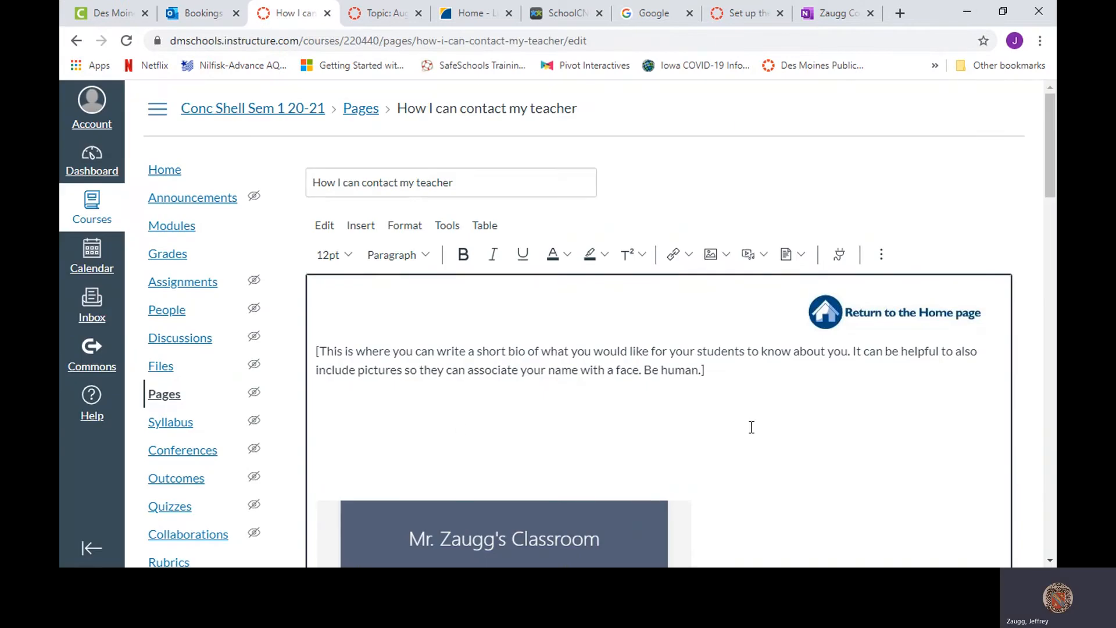
scroll(900, 424, down, 10)
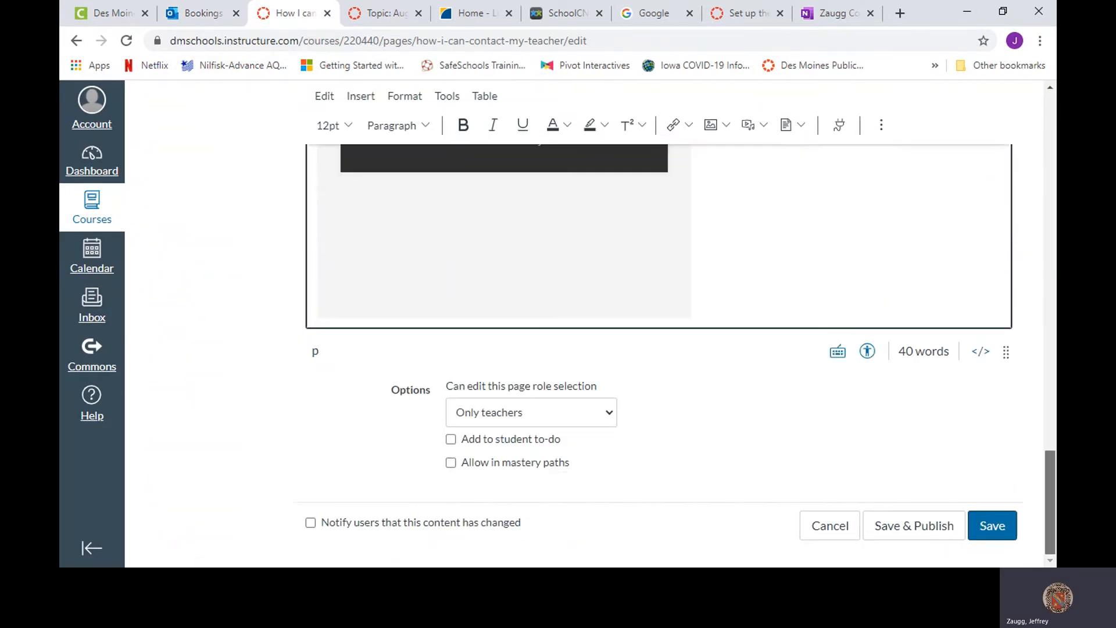
click(980, 351)
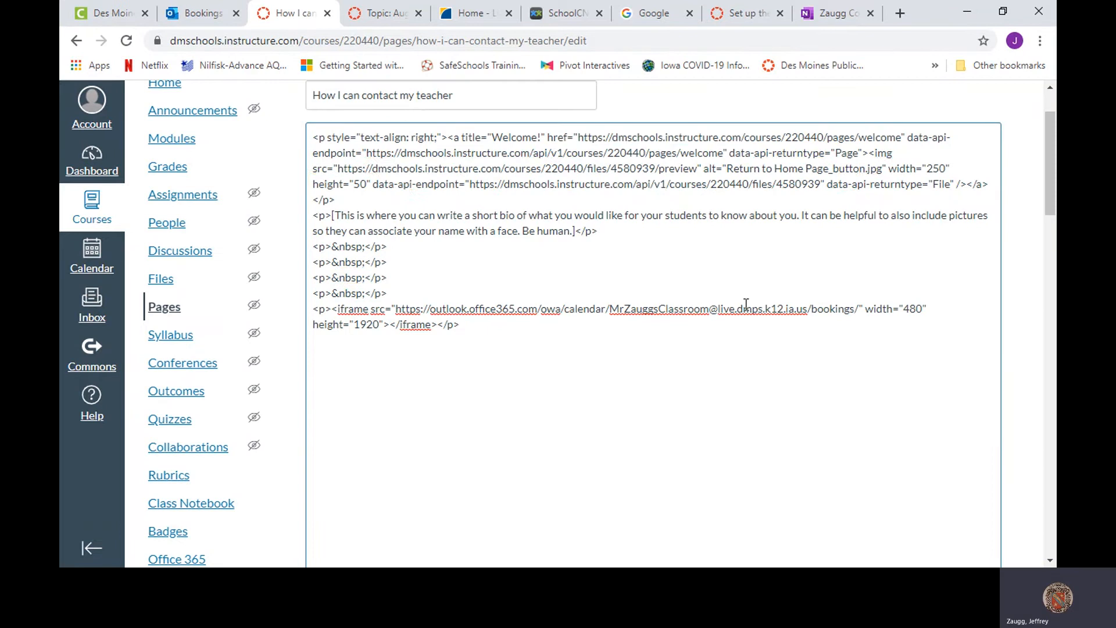
scroll(734, 273, up, 2)
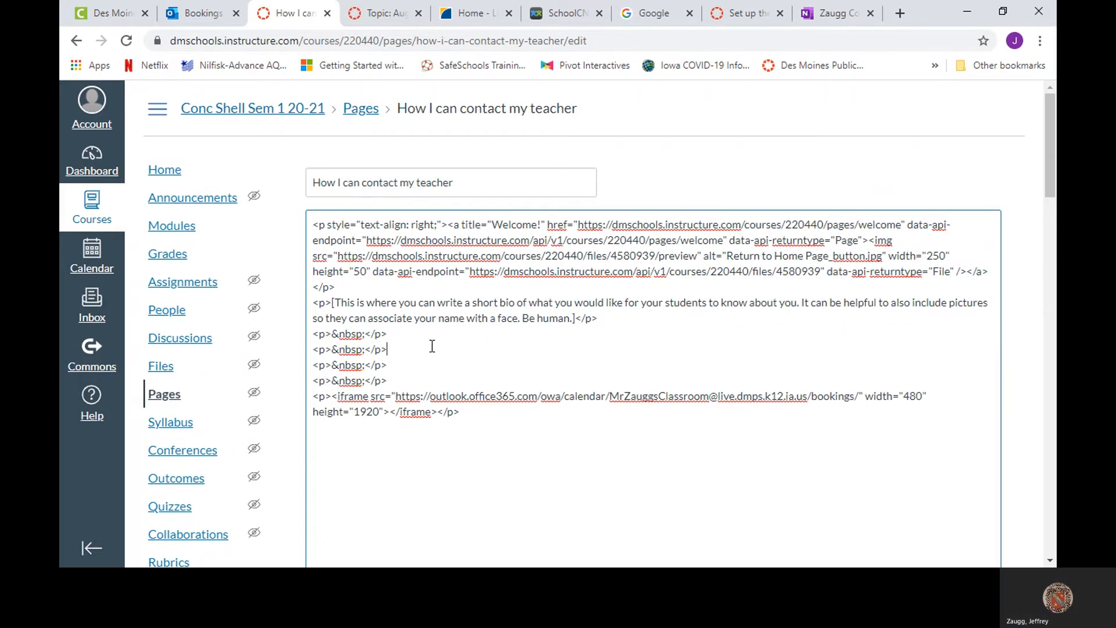
key(Return)
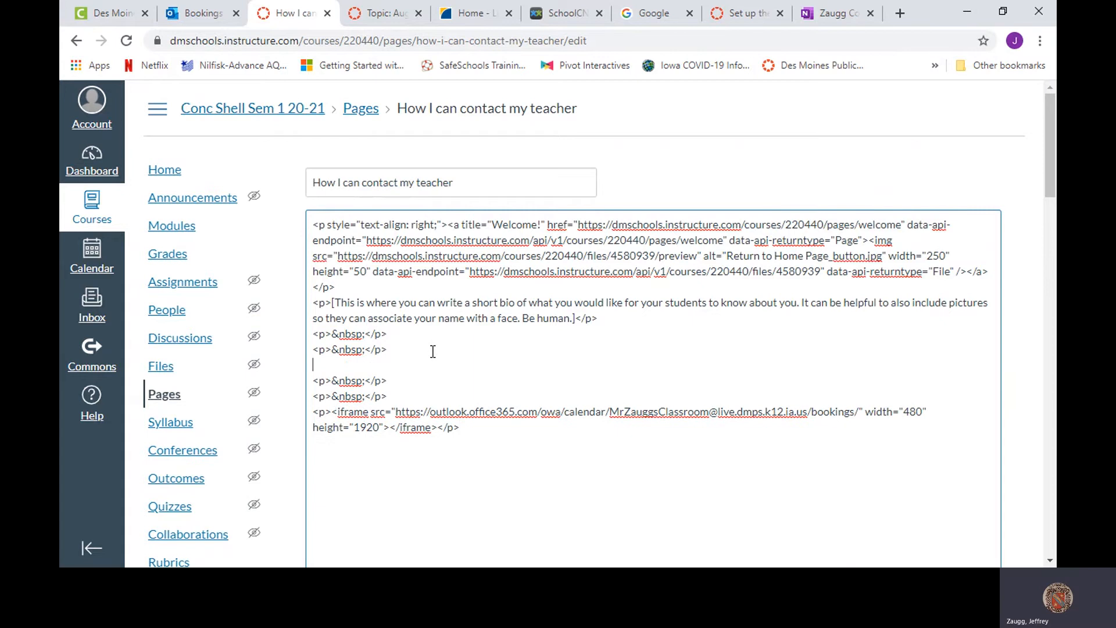
key(ctrl+v)
scroll(530, 356, down, 4)
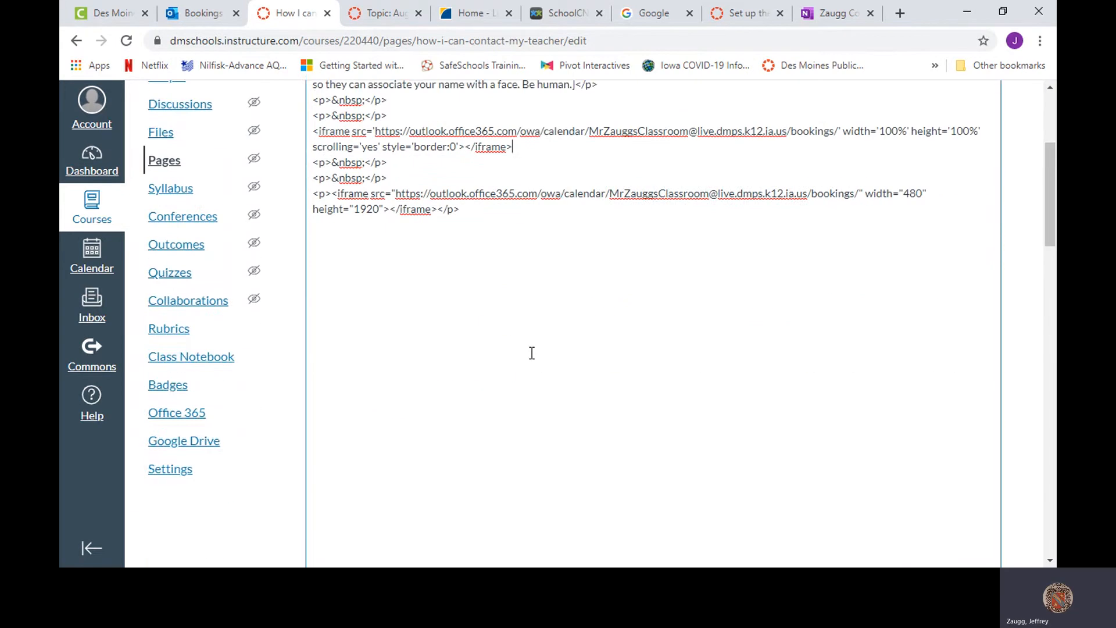
scroll(531, 351, up, 4)
drag(512, 381, 291, 368)
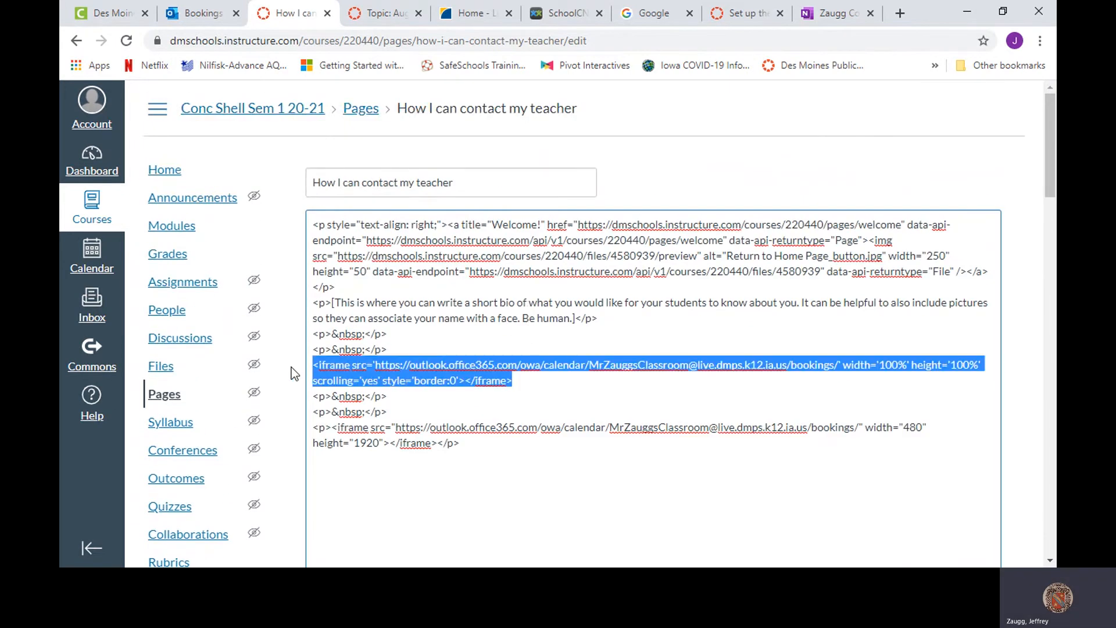
key(BackSpace)
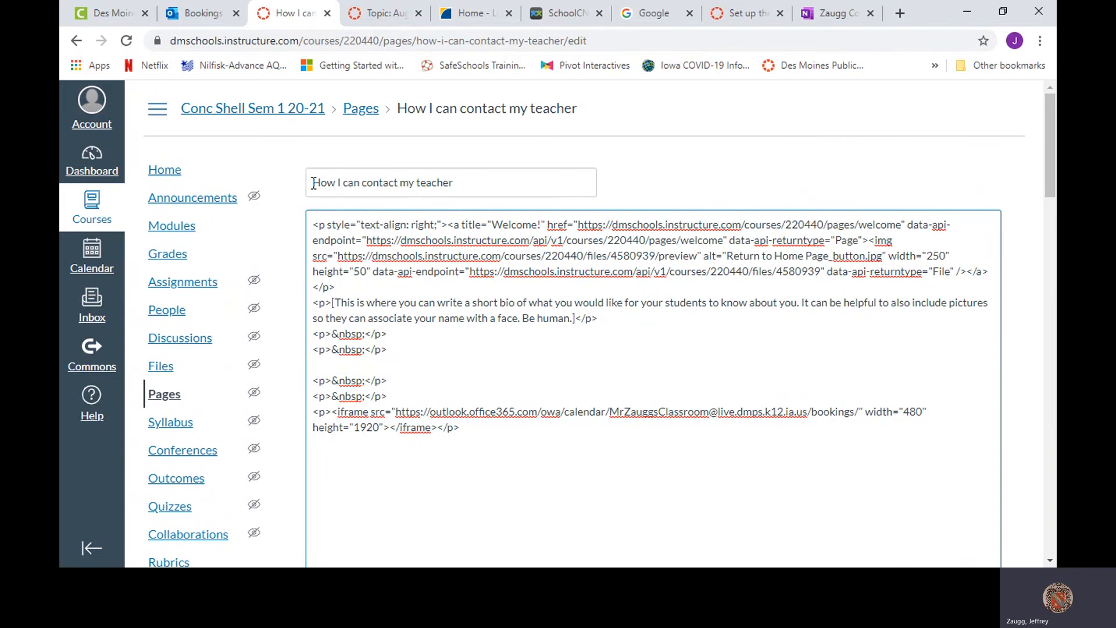
- Switch to the Bookings site and copy the HTML code of the "Schedule online" link from the Embed dialog
click(194, 13)
click(685, 262)
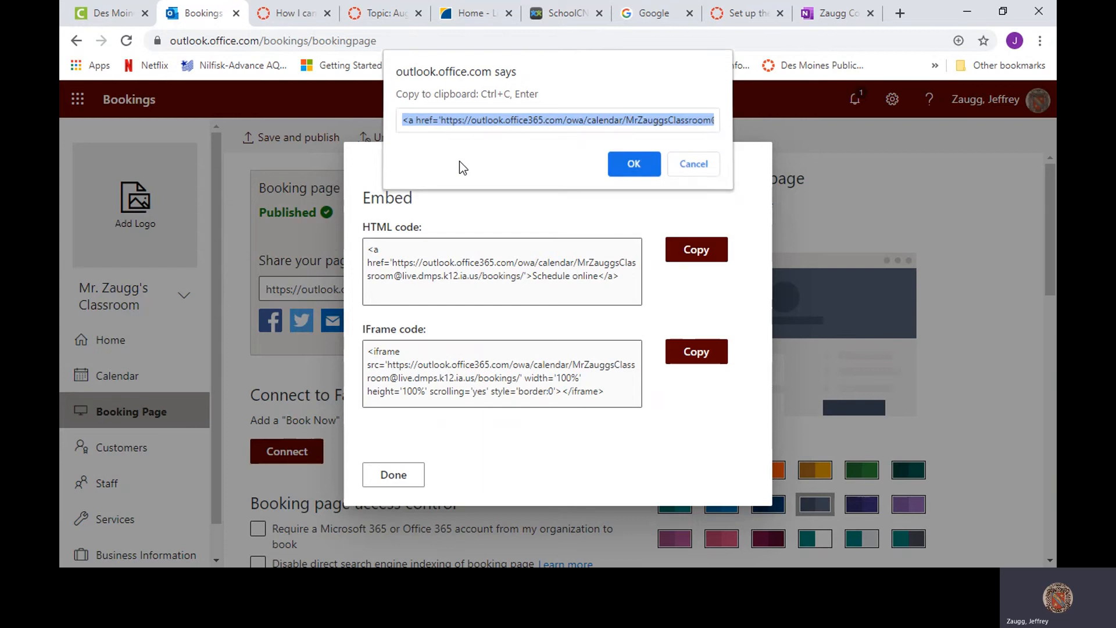
key(ctrl+c)
key(Return)
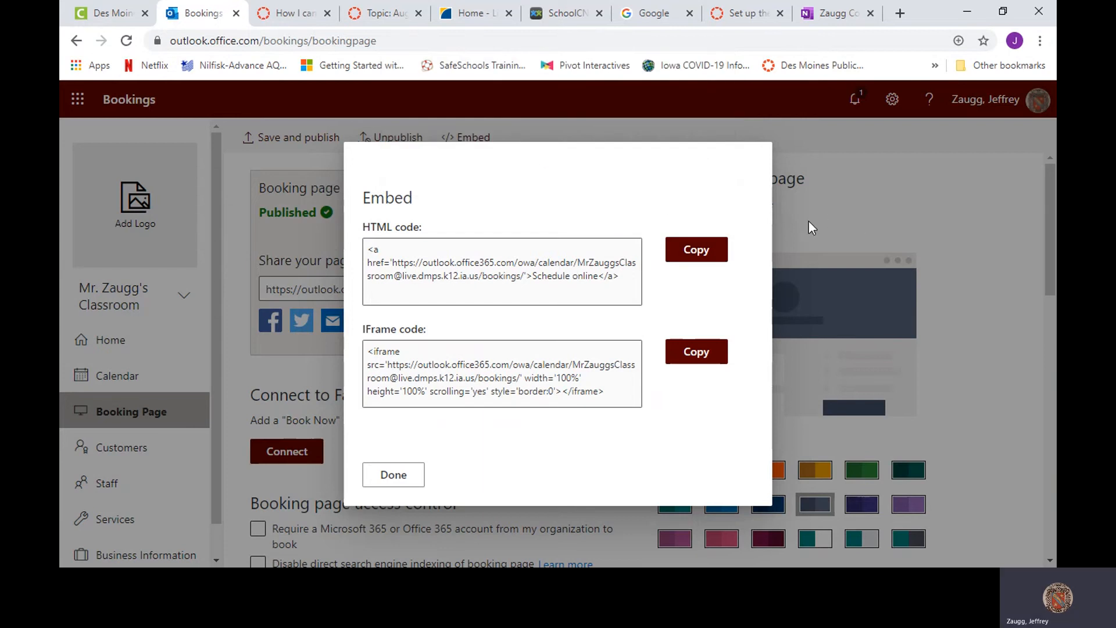
- Paste the "Schedule online" link code on the empty line of the Canvas page's HTML and save the page
click(271, 17)
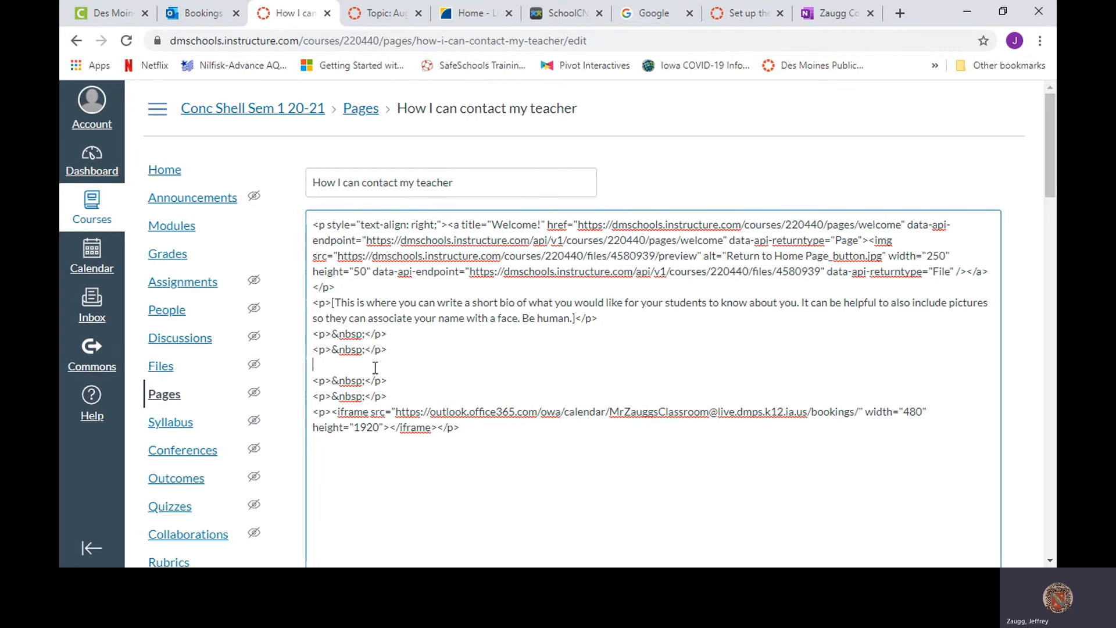
key(ctrl+v)
scroll(875, 346, down, 10)
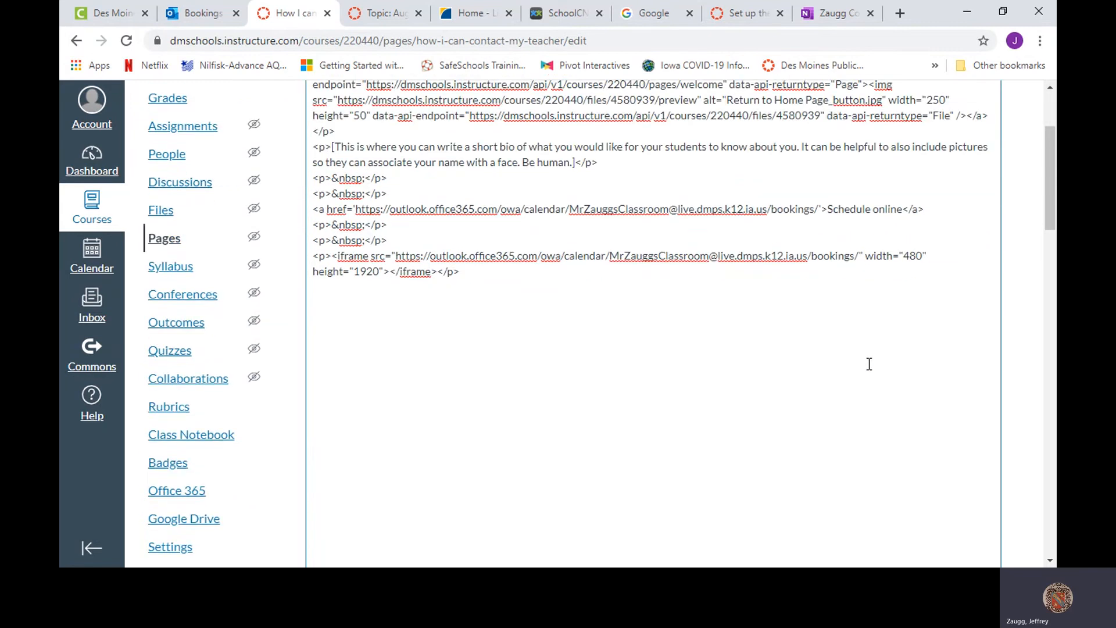
scroll(891, 320, down, 4)
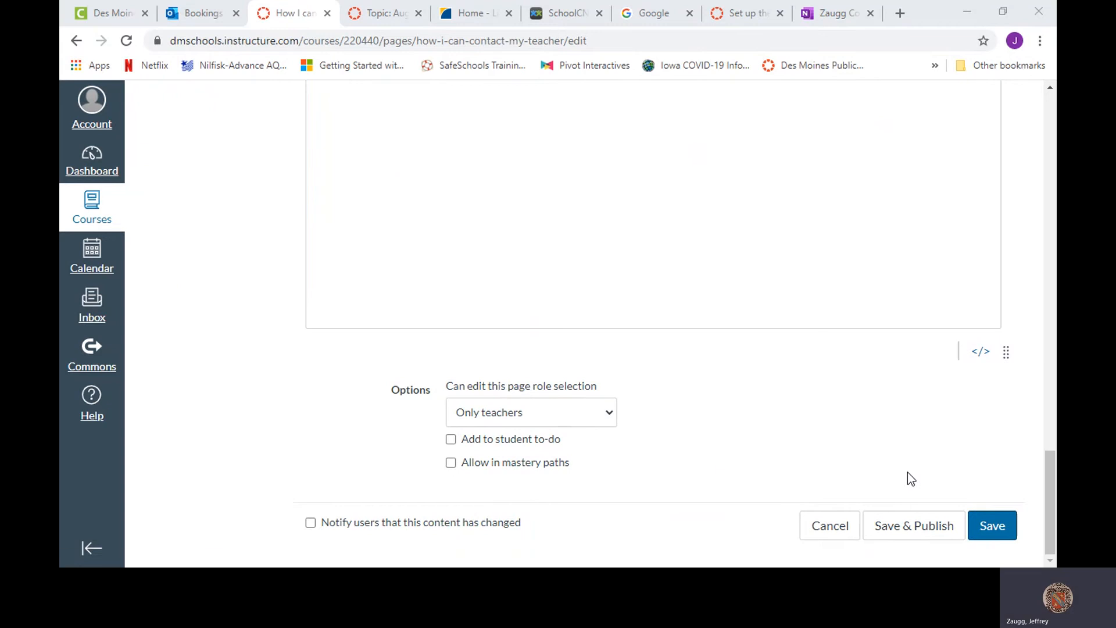
click(992, 525)
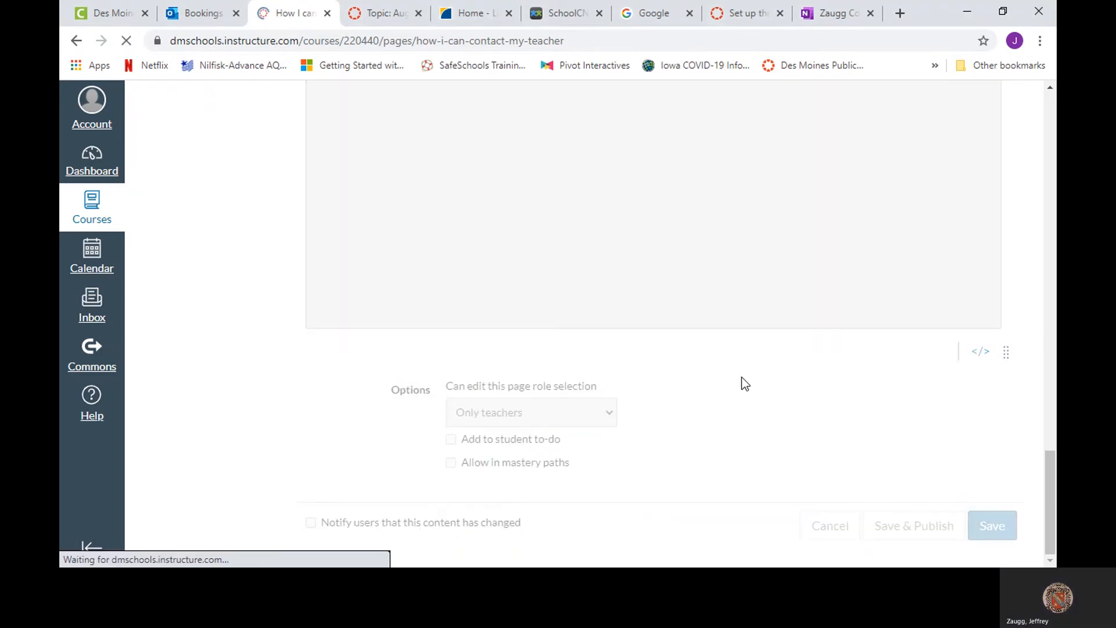
- Check the "Schedule online" link and the embedded booking calendar on the saved page
scroll(715, 341, down, 4)
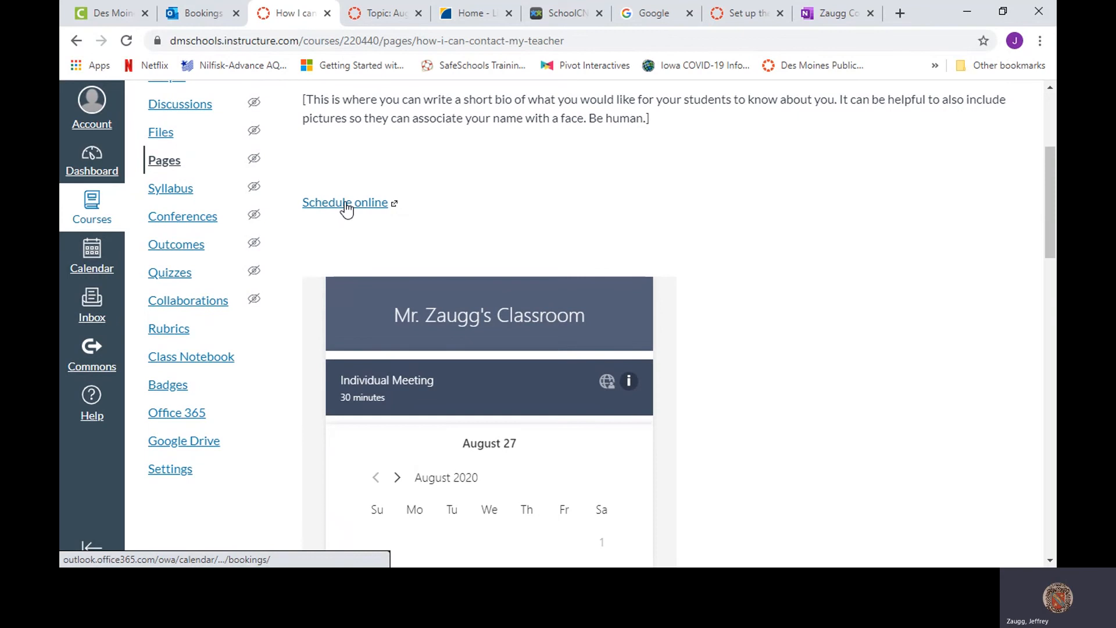
scroll(492, 358, down, 6)
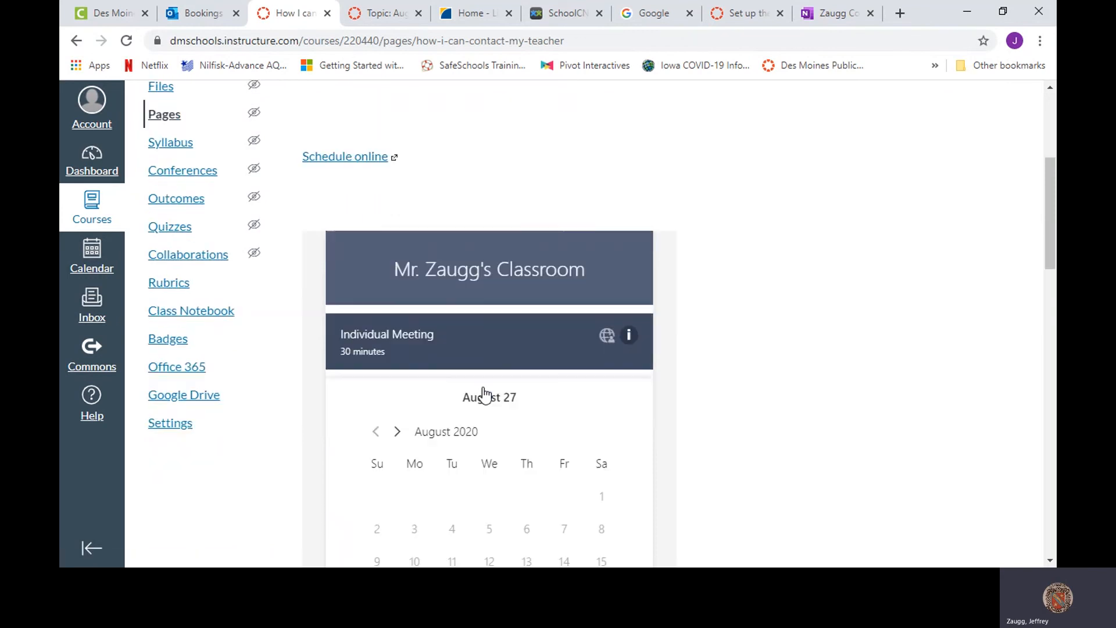
scroll(404, 194, down, 1)
scroll(402, 198, up, 11)
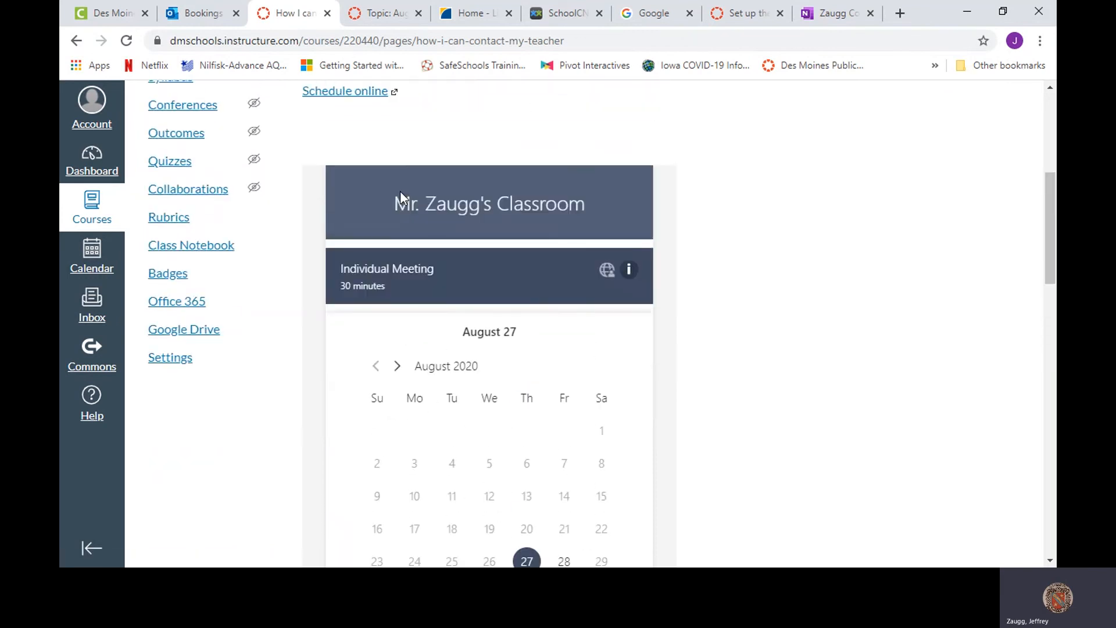
scroll(346, 203, down, 3)
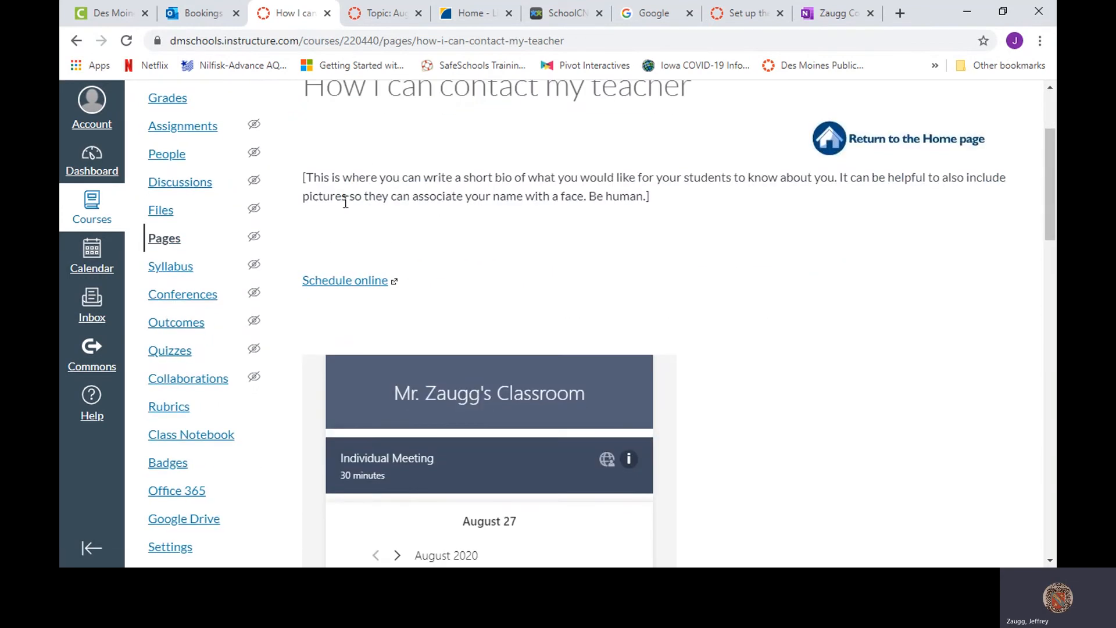
- Open the "Schedule online" link and look through the booking page's calendar, time slots and details form
click(347, 281)
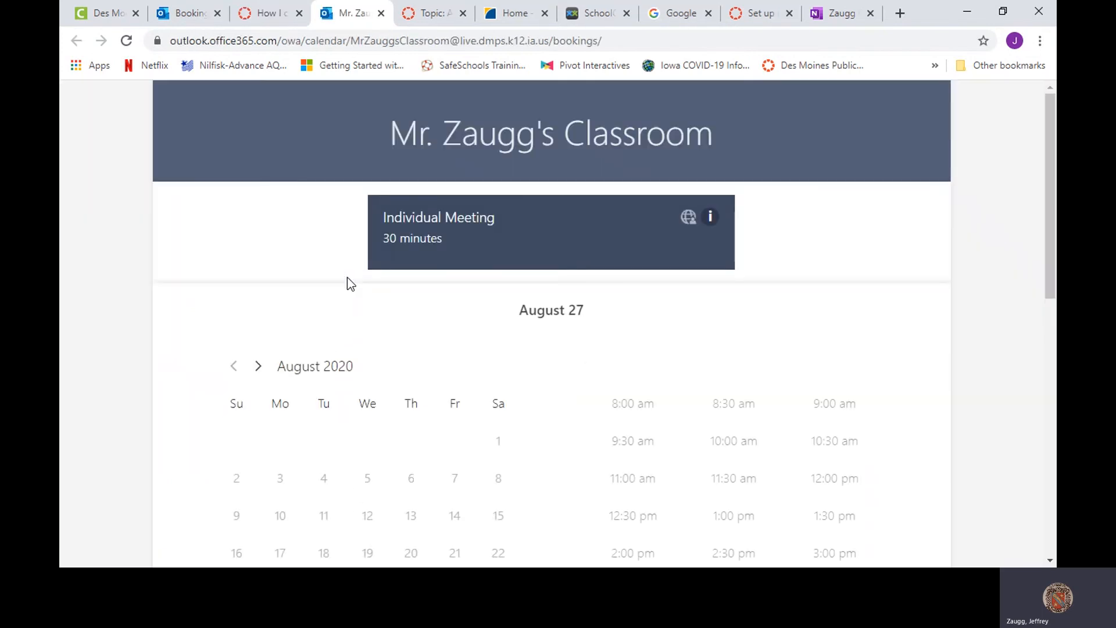
scroll(439, 165, down, 8)
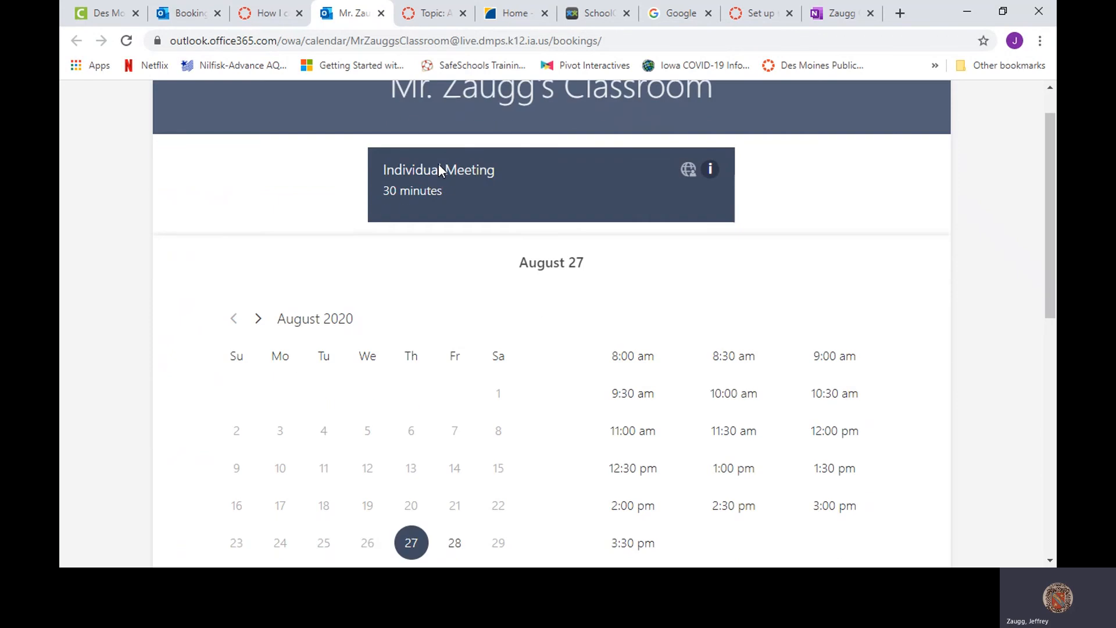
scroll(441, 172, down, 3)
scroll(442, 172, up, 12)
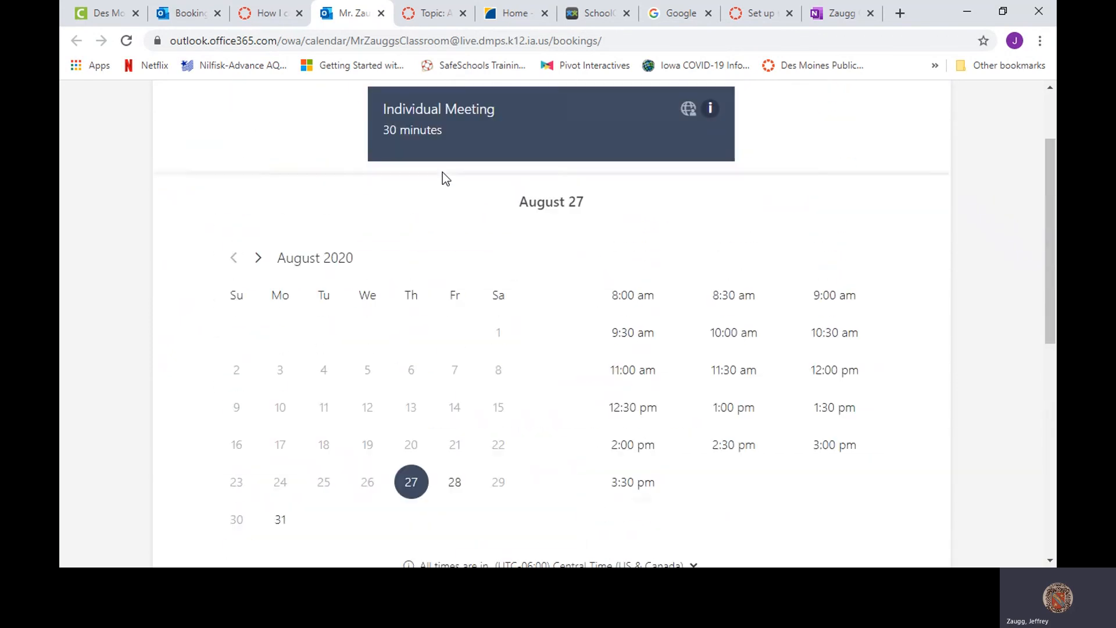
scroll(445, 174, down, 10)
scroll(448, 177, up, 9)
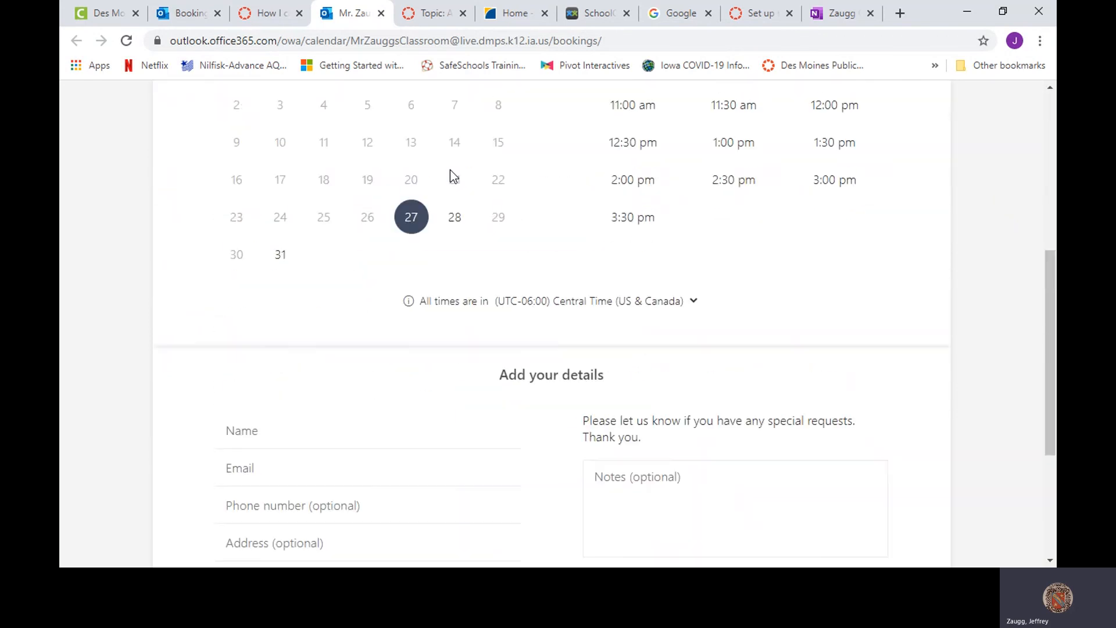
scroll(453, 173, down, 3)
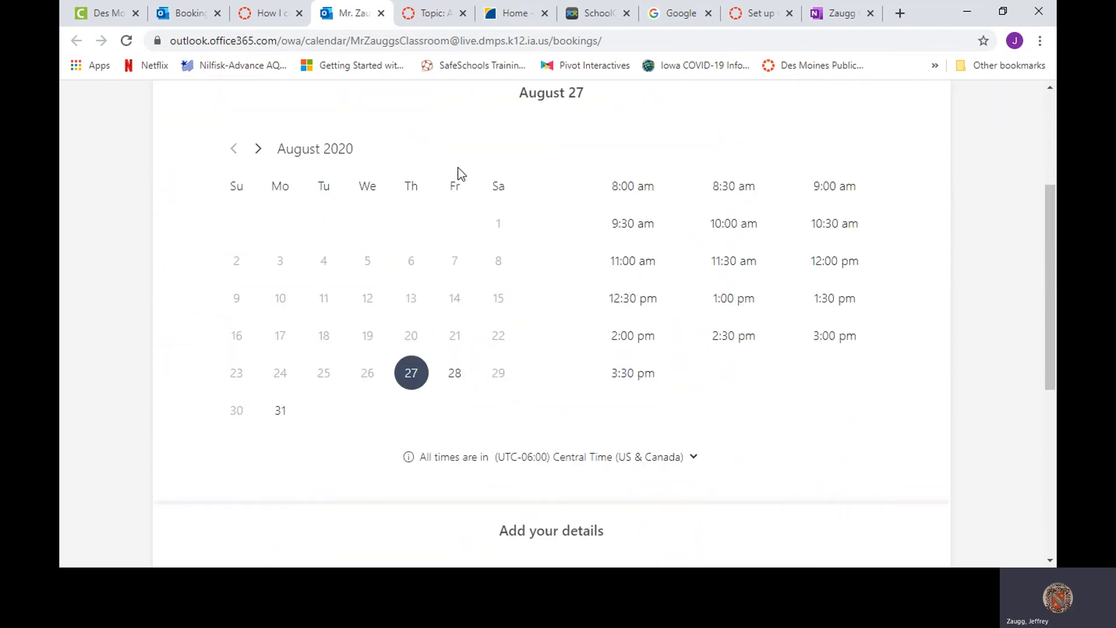
- Return to the Canvas page and review the embedded booking form from the "Schedule online" link down to the Book button
click(265, 14)
scroll(701, 313, down, 3)
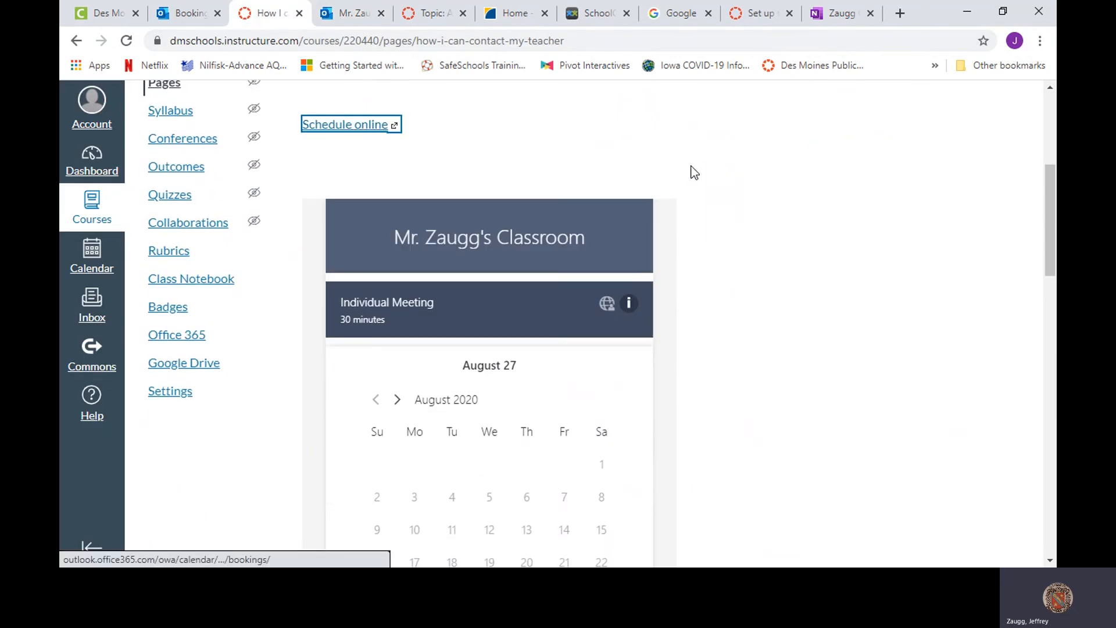
scroll(742, 156, down, 1)
scroll(679, 149, down, 20)
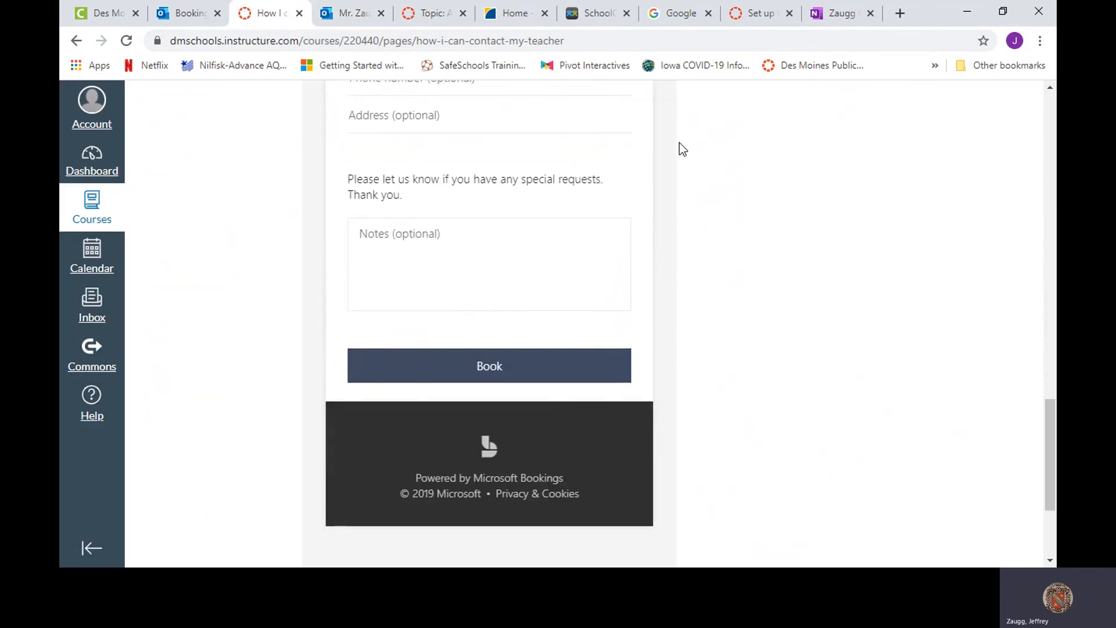
scroll(682, 150, up, 20)
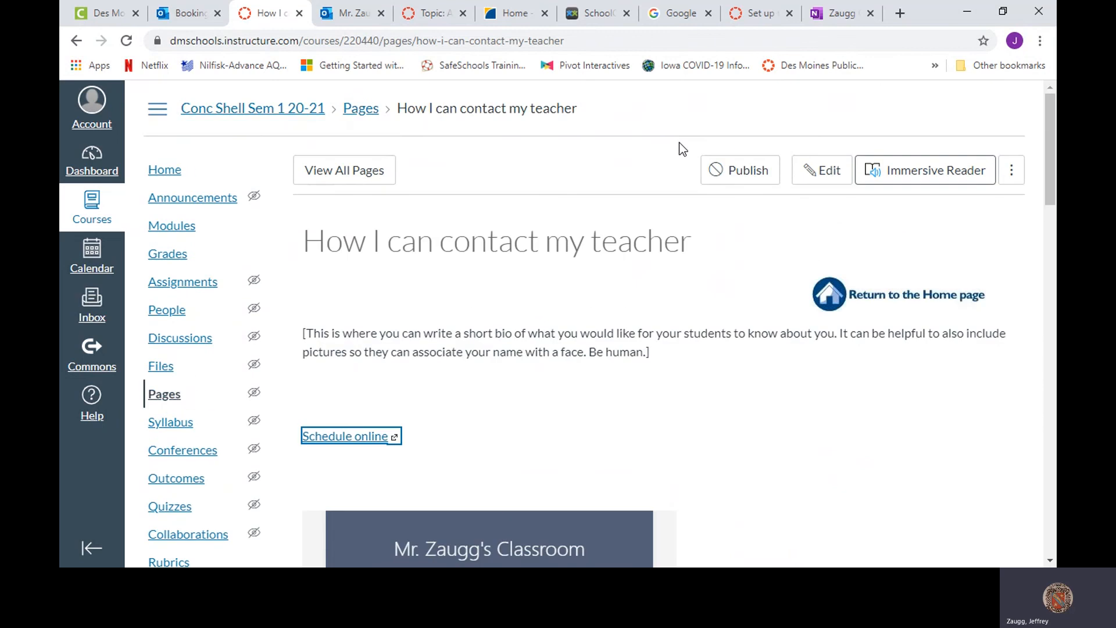
scroll(682, 149, down, 3)
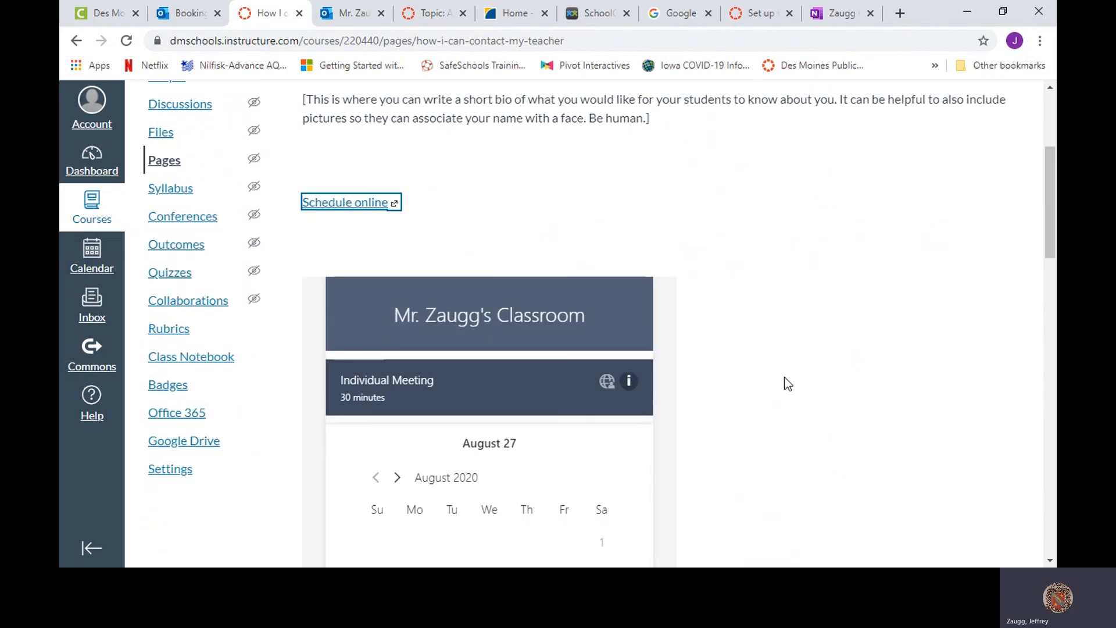
scroll(786, 383, up, 4)
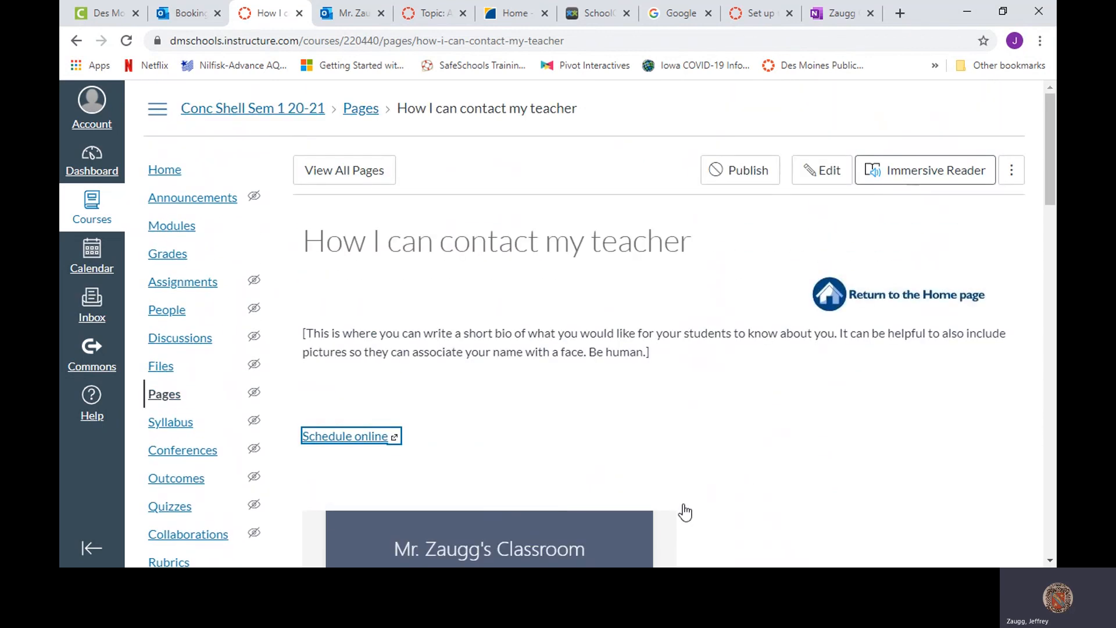